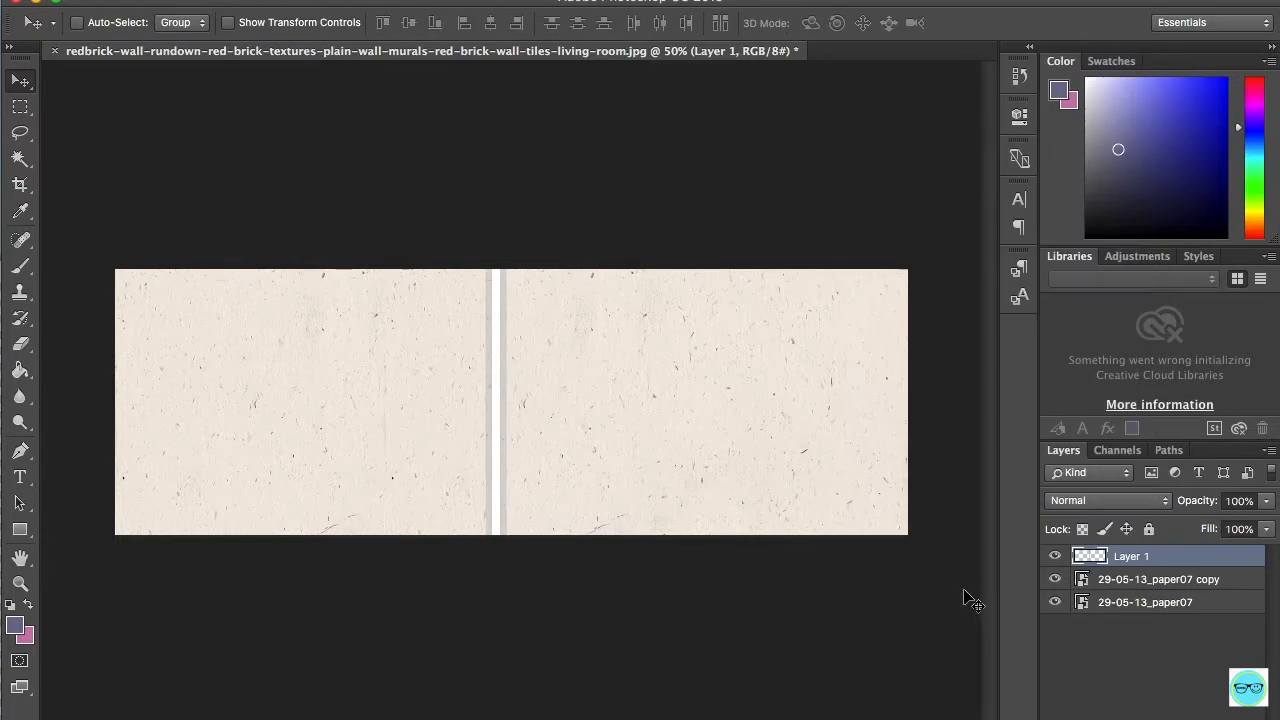
Step: Rename Layer 1 as Lights and move its light strip to about one third of the wall's width
double_click(1138, 557)
text(Lights)
key(Return)
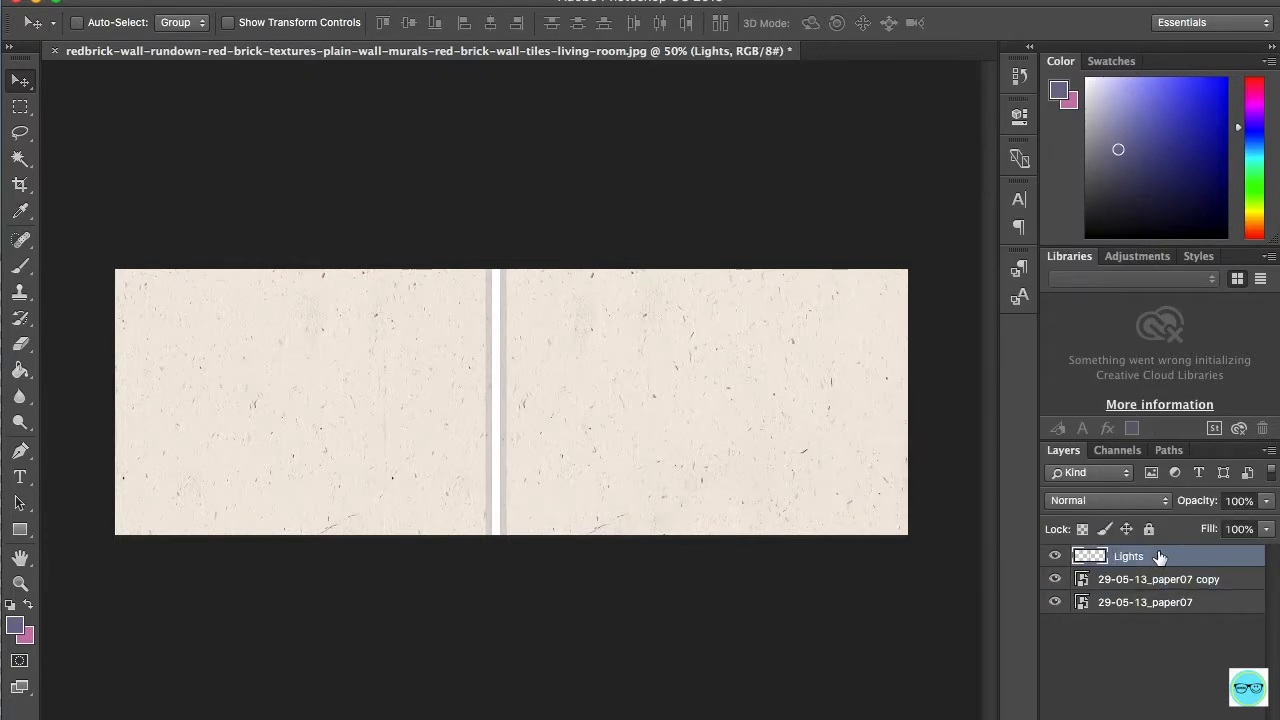
drag(495, 381, 386, 374)
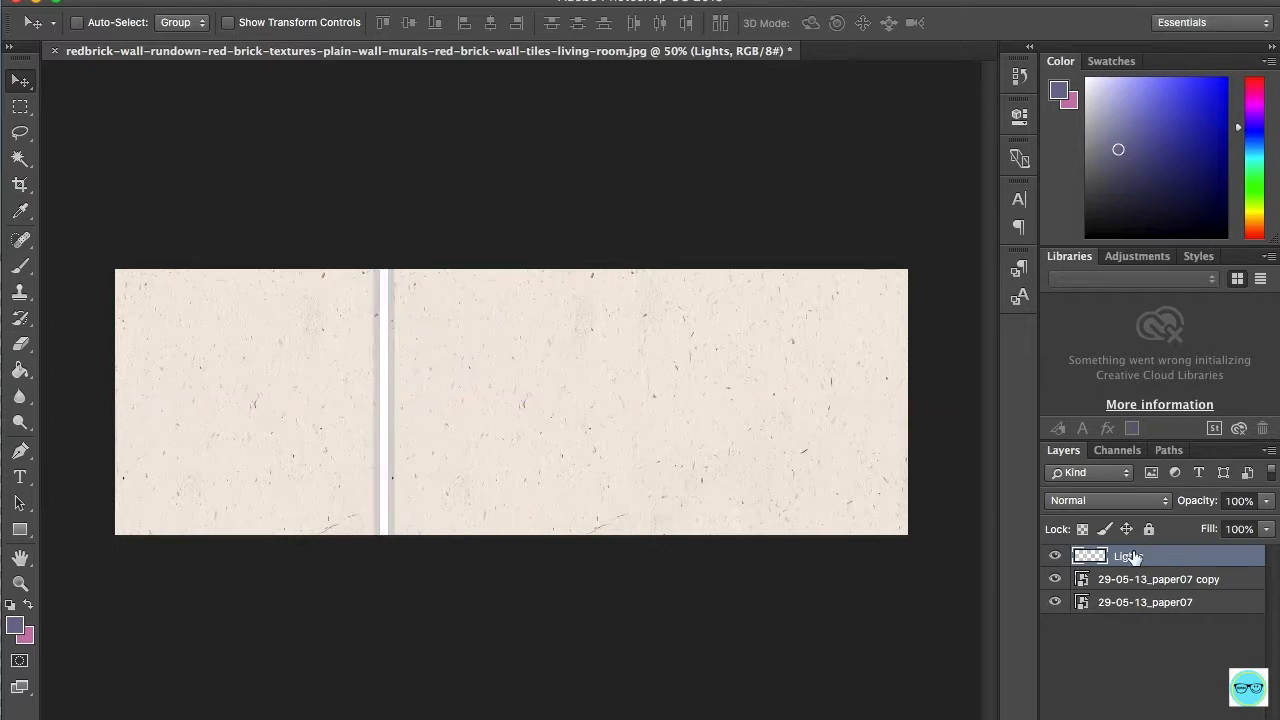
Step: Place copies of the Lights strip at about two thirds of the wall's width and at its left edge, and duplicate it once more
key(ctrl+j)
drag(394, 429, 677, 418)
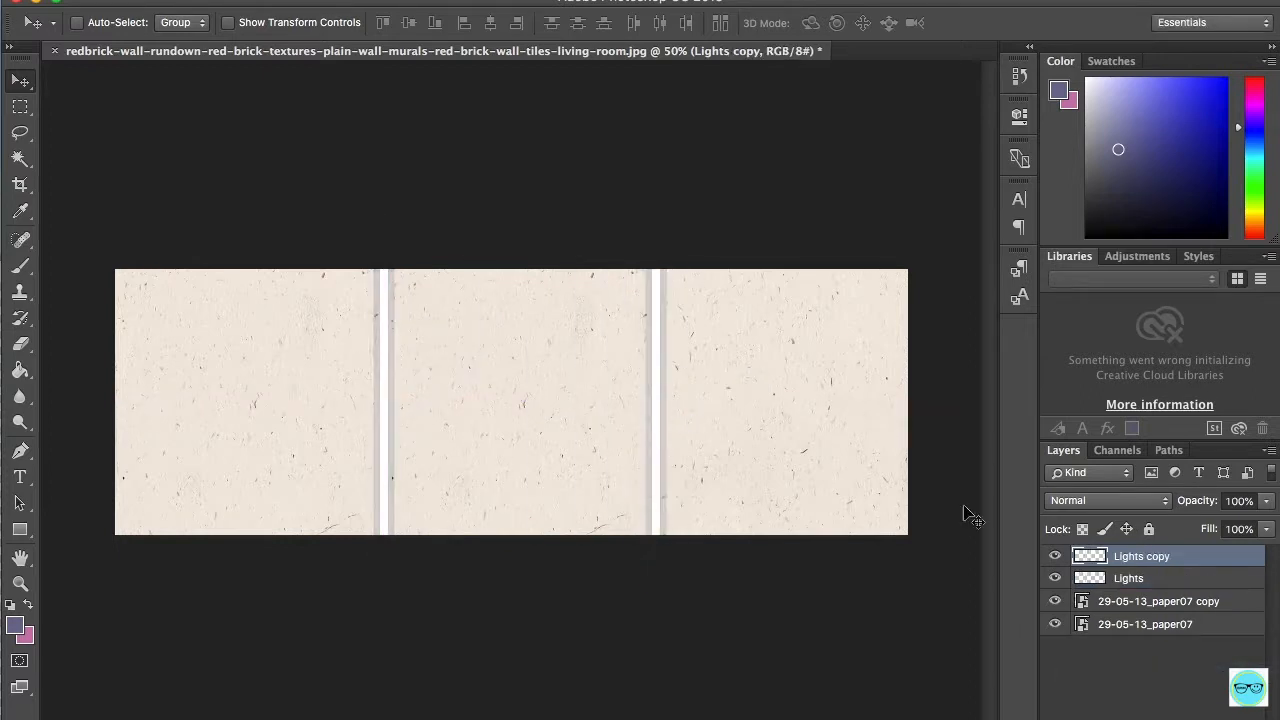
key(ctrl+j)
drag(656, 491, 112, 498)
key(ctrl+j)
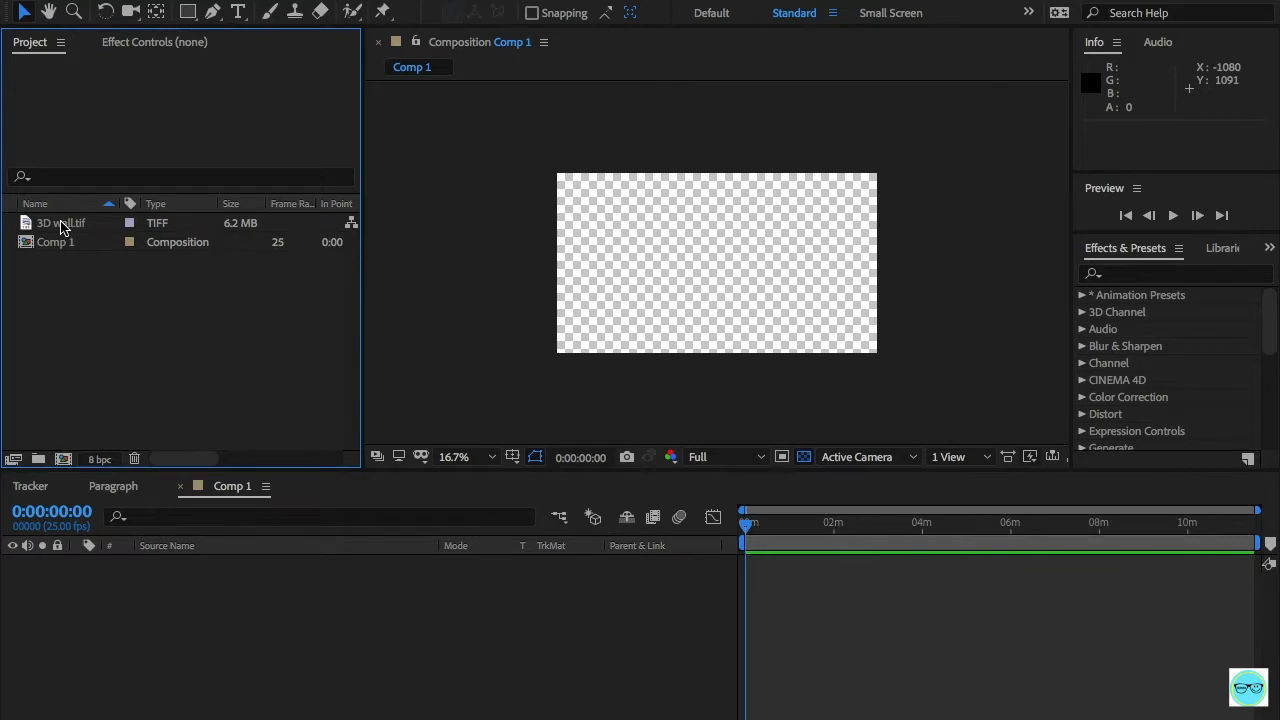
Step: Switch to After Effects, add 3D wall.tif to Comp 1 and make it a 3D layer
drag(60, 227, 170, 595)
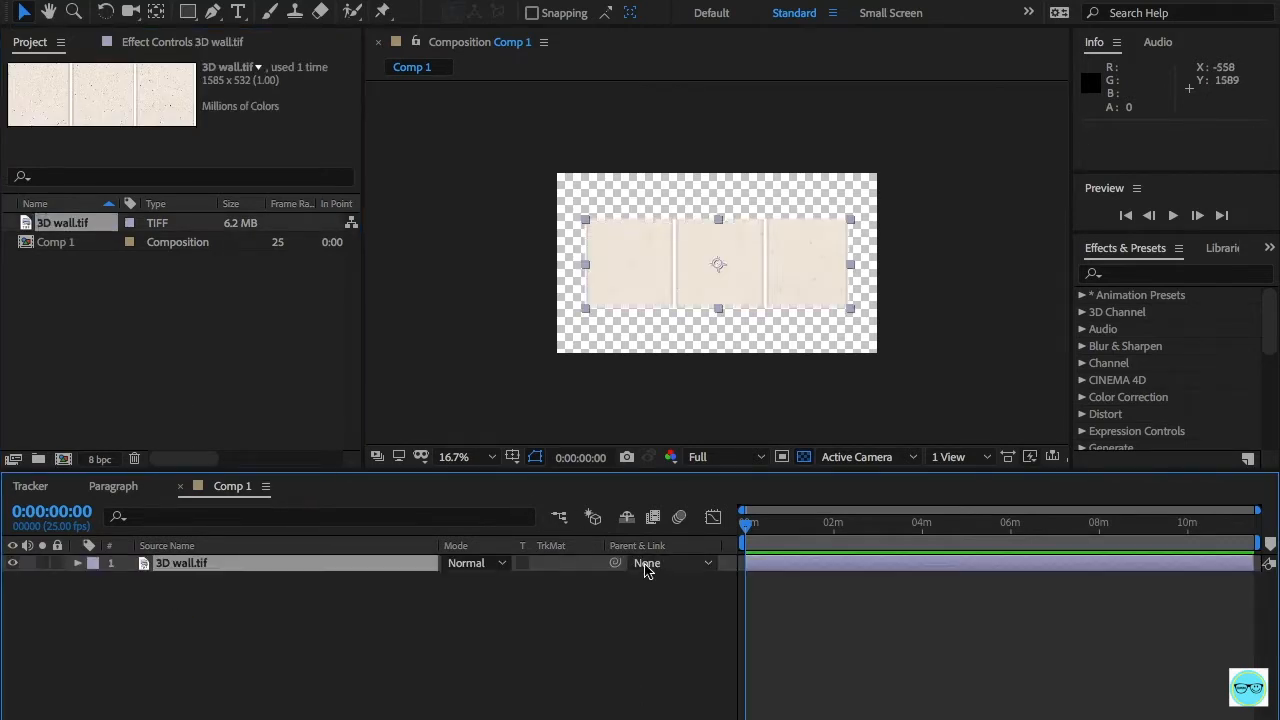
key(F4)
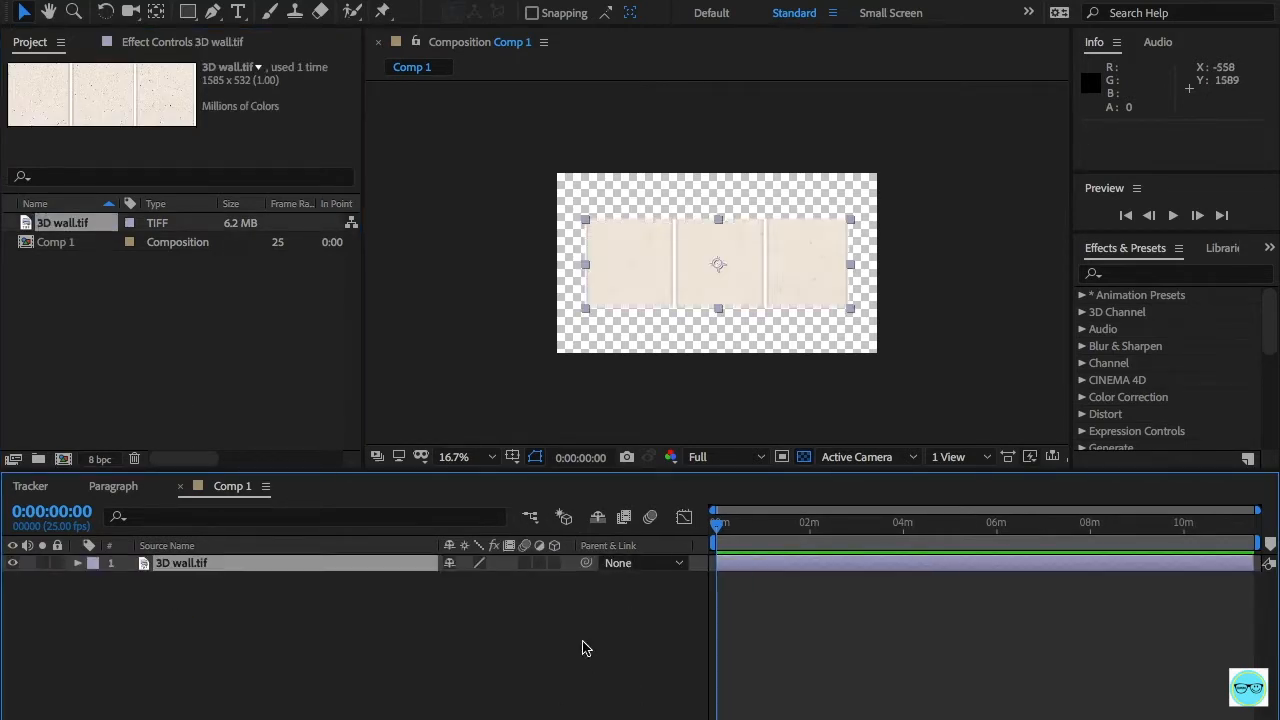
click(555, 563)
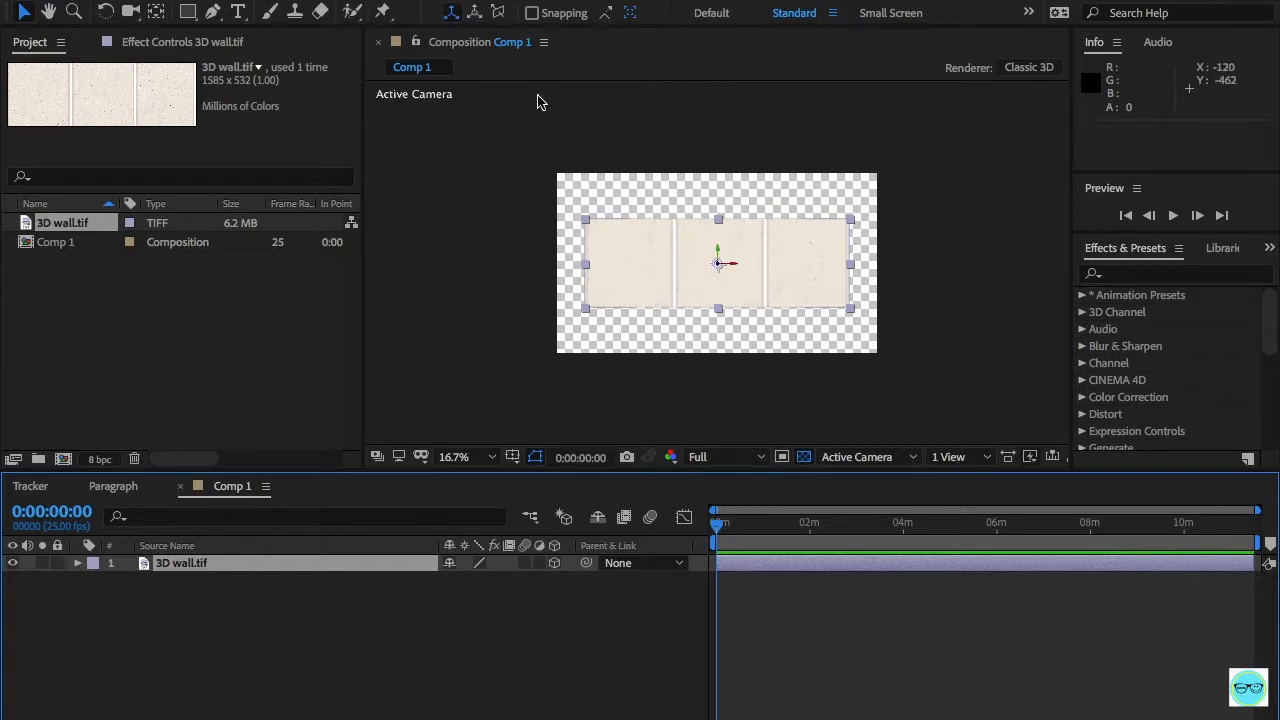
Step: Set the 3D wall.tif layer's Y Rotation to -90°
click(108, 14)
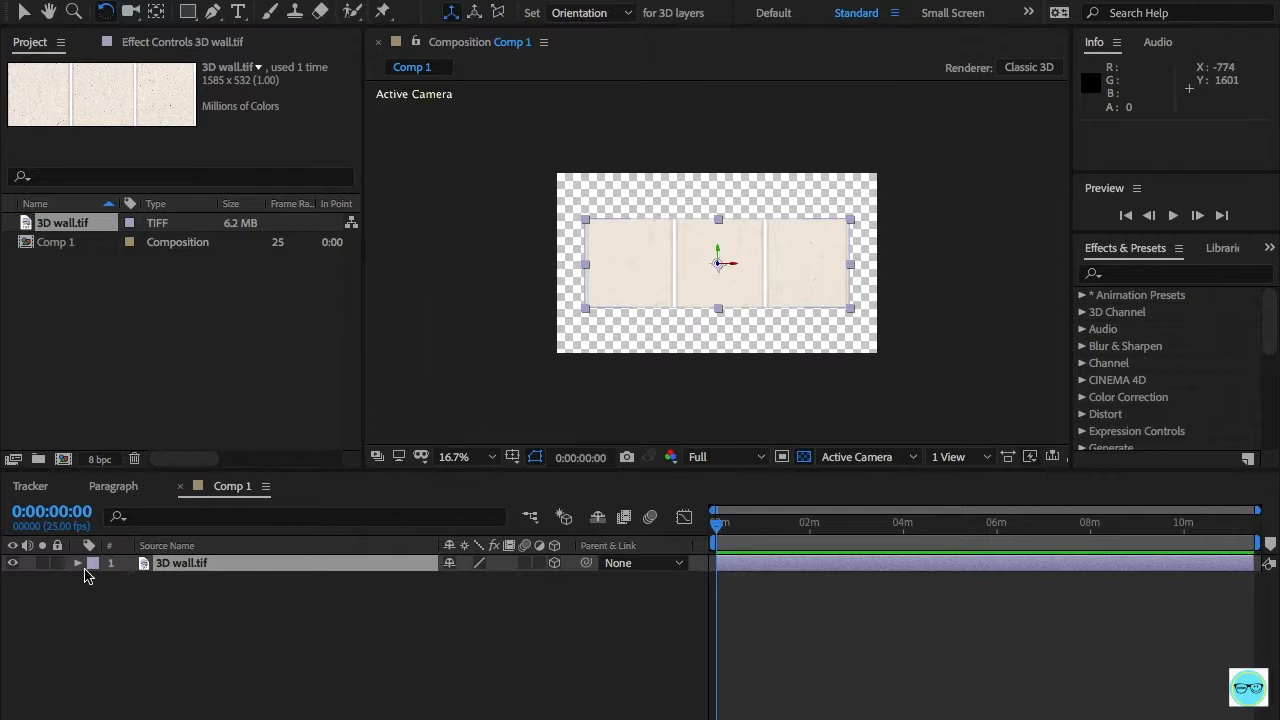
drag(447, 617, 385, 622)
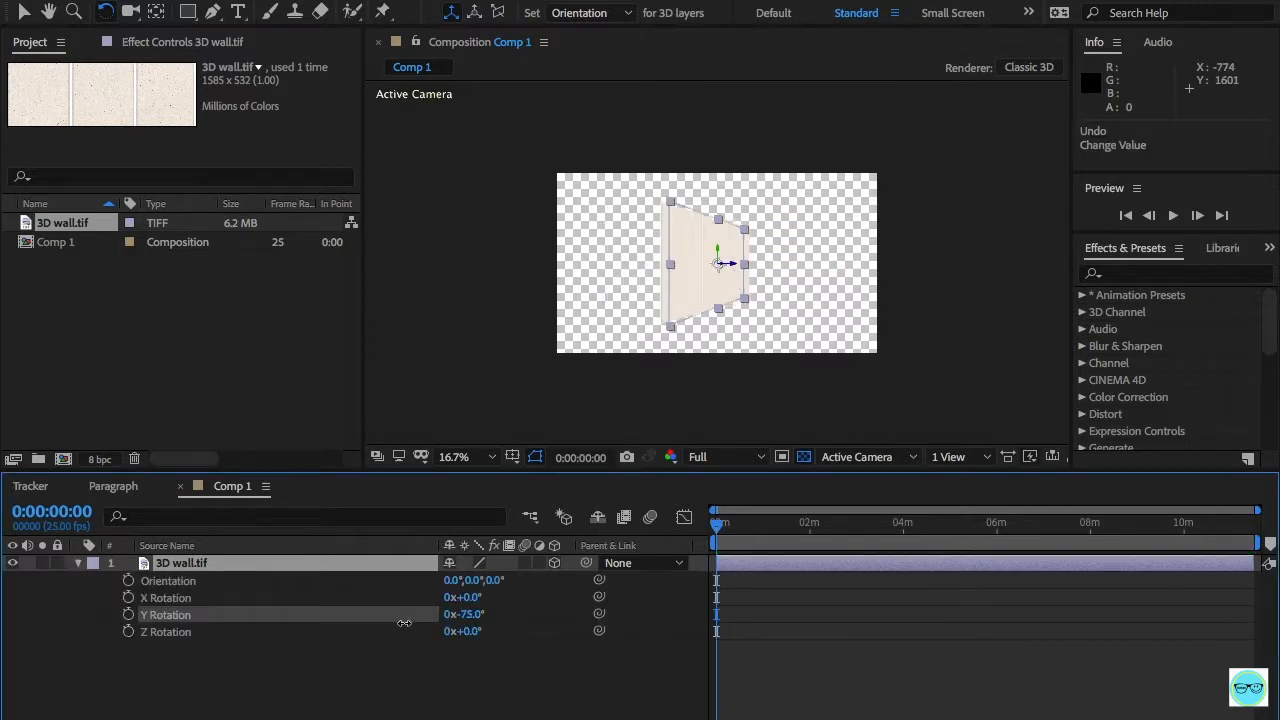
key(v)
Step: Duplicate the rotated 3D wall.tif layer twice
click(190, 565)
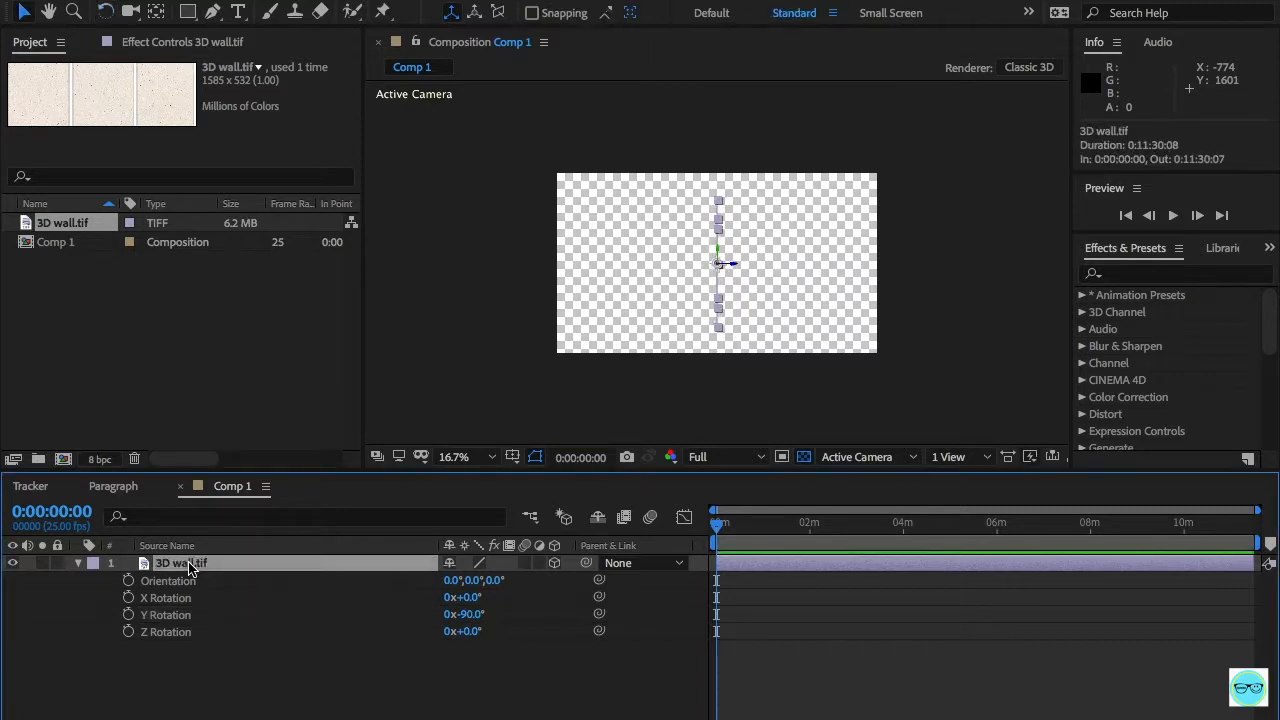
key(ctrl+d)
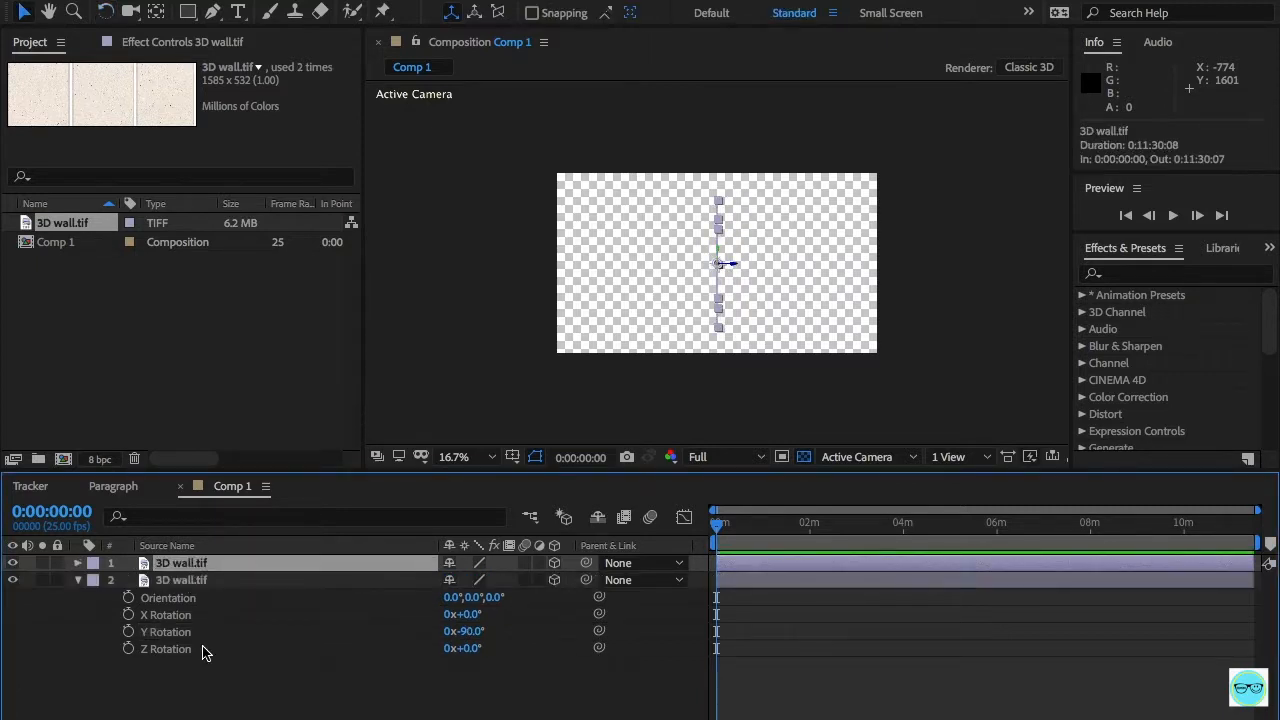
key(ctrl+d)
Step: Move the lowest wall layer right to about X 1506 and the middle copy left as the opposite side wall
click(228, 600)
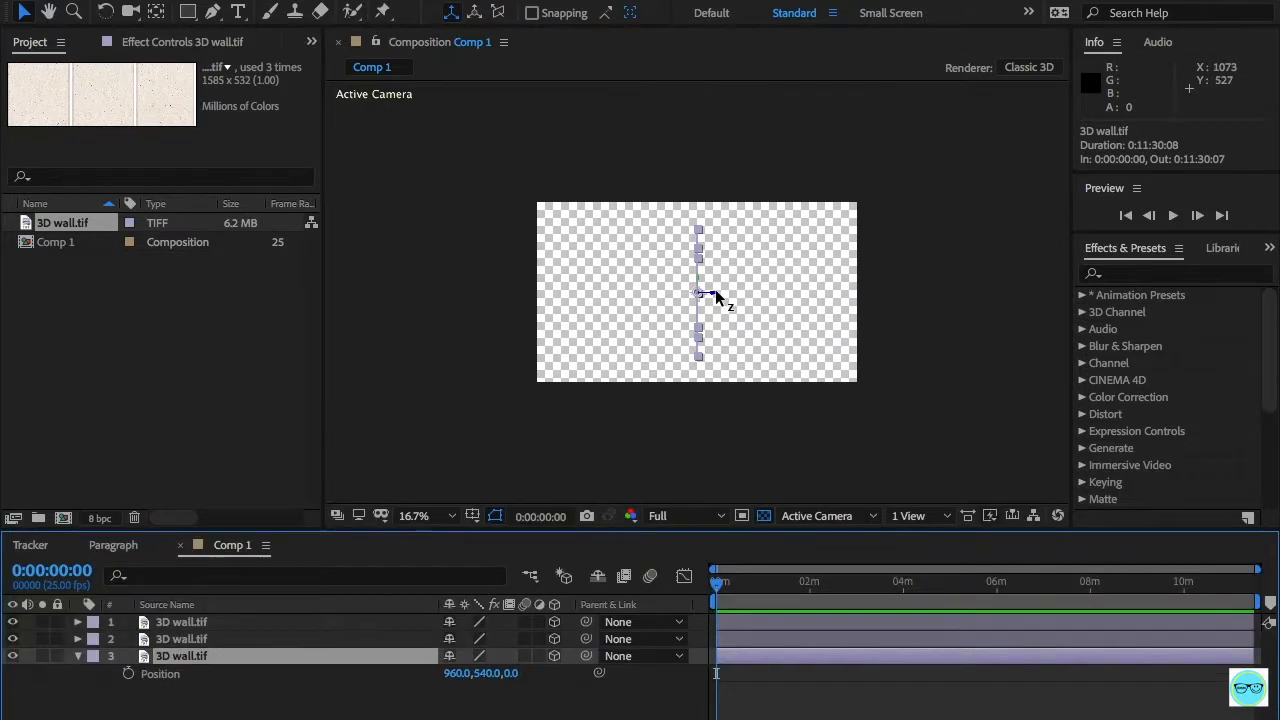
drag(714, 289, 805, 275)
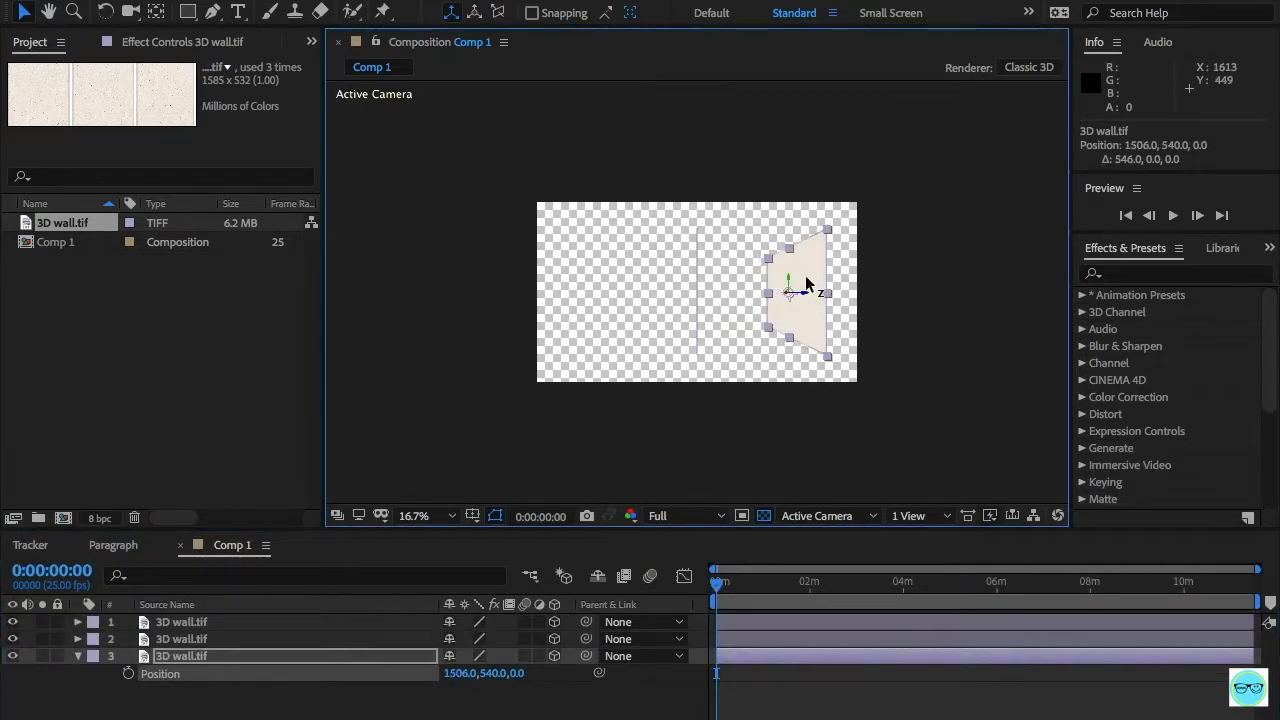
scroll(805, 282, up, 2)
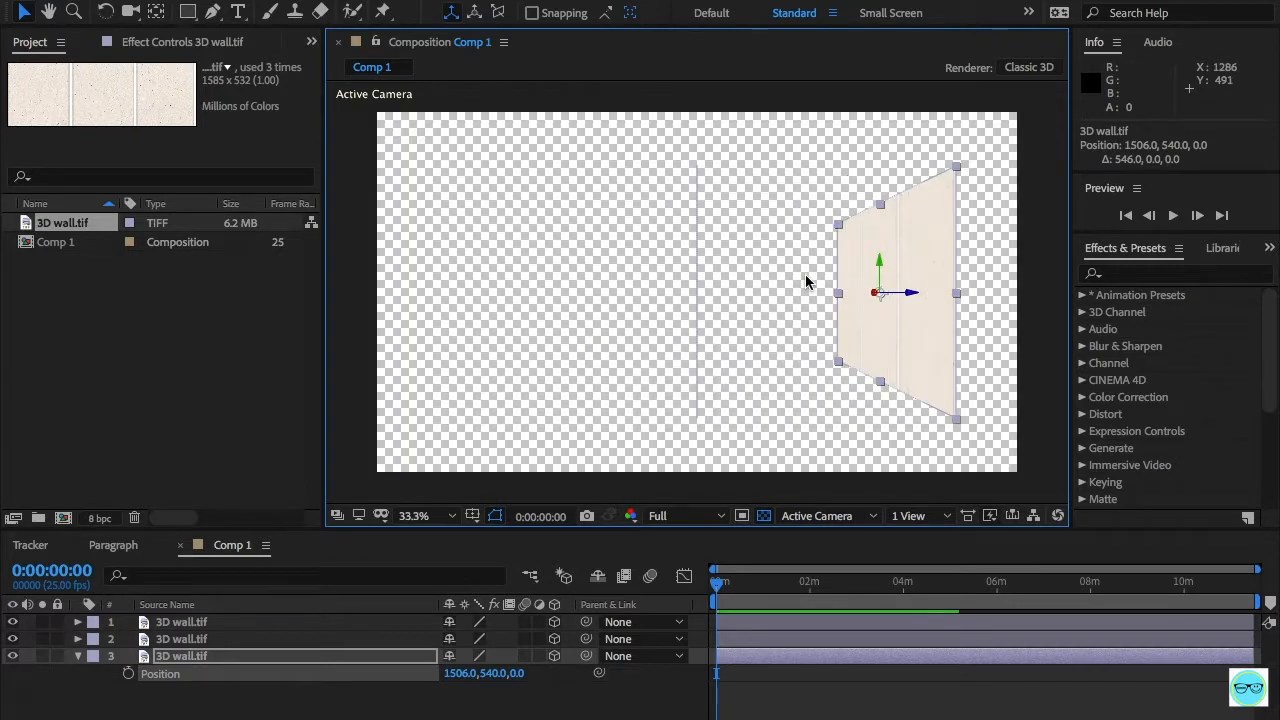
click(232, 641)
key(p)
drag(462, 656, 4, 628)
Step: Turn the uppermost wall layer into a ceiling with a Z orientation of 90° and raise it to about Y 315
click(192, 623)
drag(694, 320, 696, 249)
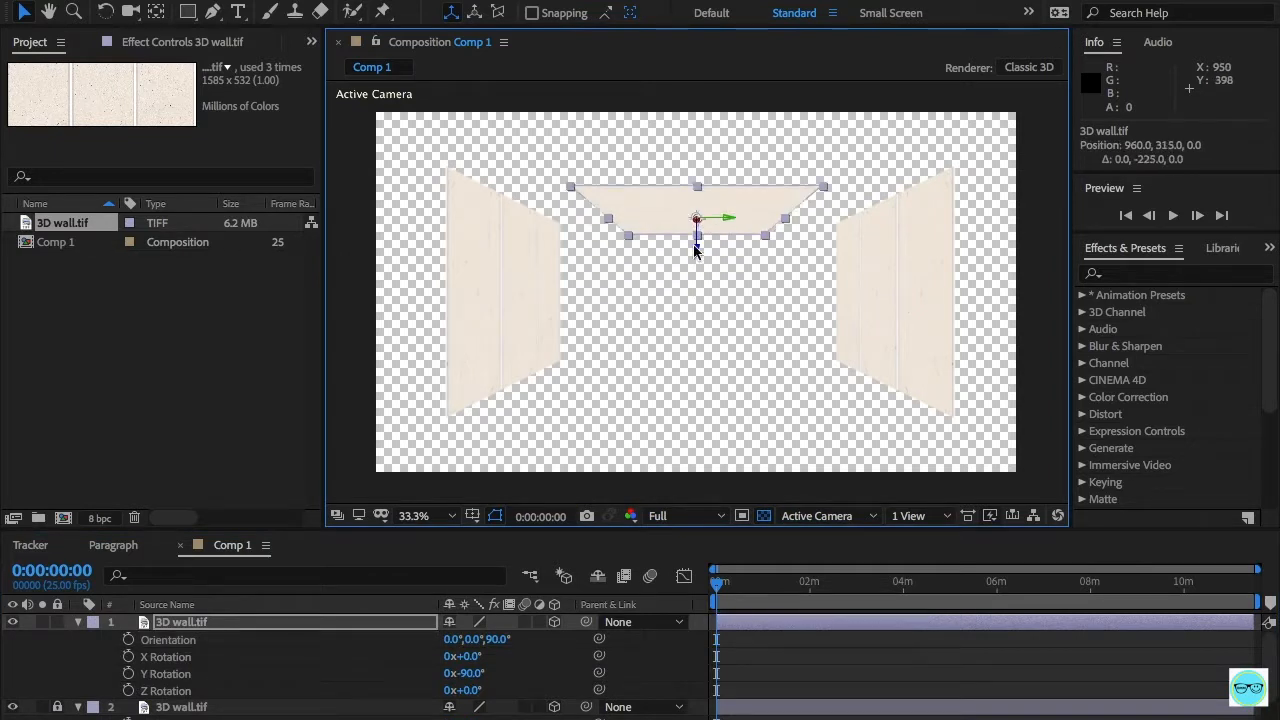
Step: Lower the ceiling and shift both side walls inward and down until their upper edges meet the ceiling's edges
key(grave)
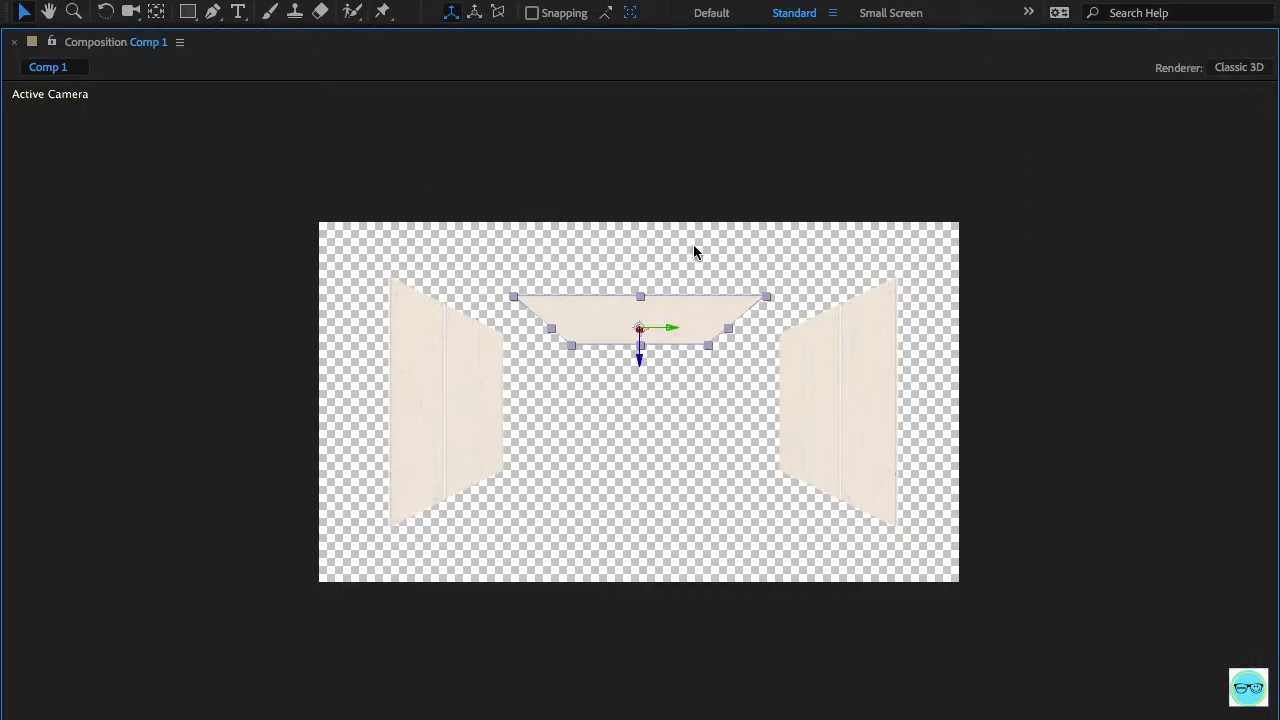
scroll(693, 244, up, 2)
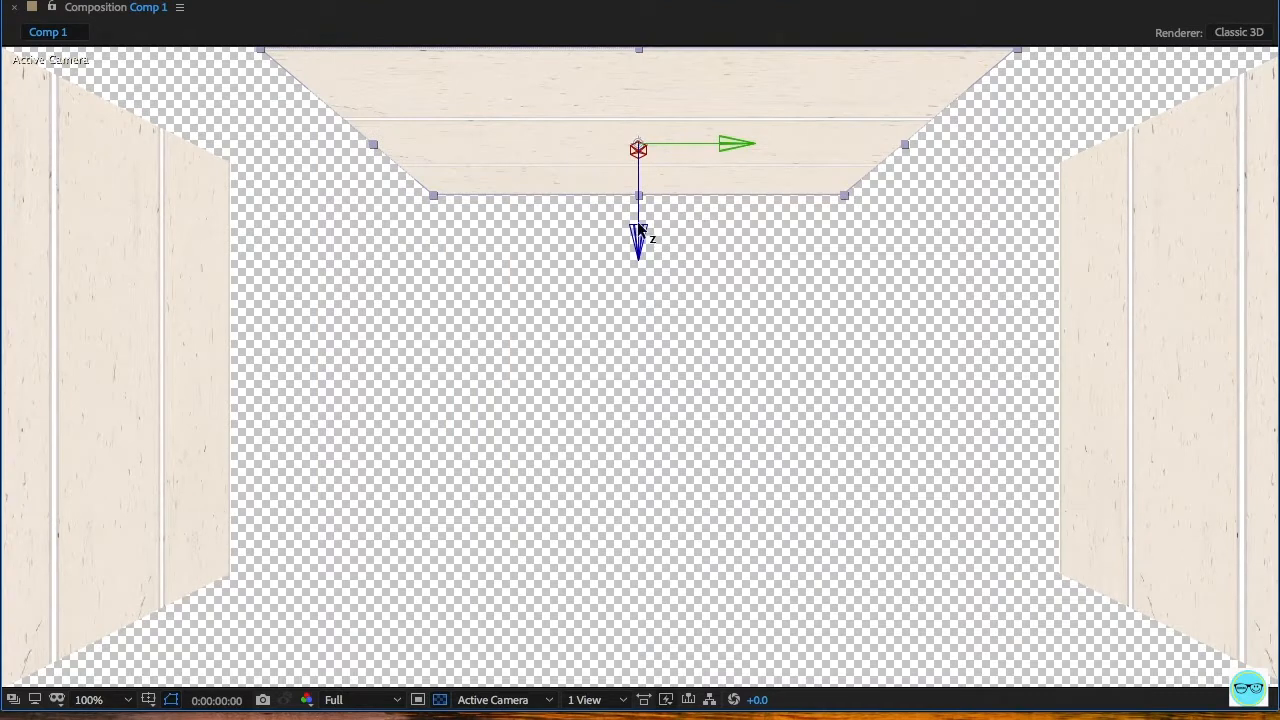
drag(646, 240, 646, 290)
click(200, 368)
drag(200, 368, 420, 375)
click(1162, 392)
drag(1268, 370, 993, 374)
drag(903, 272, 900, 341)
click(317, 314)
drag(374, 289, 369, 340)
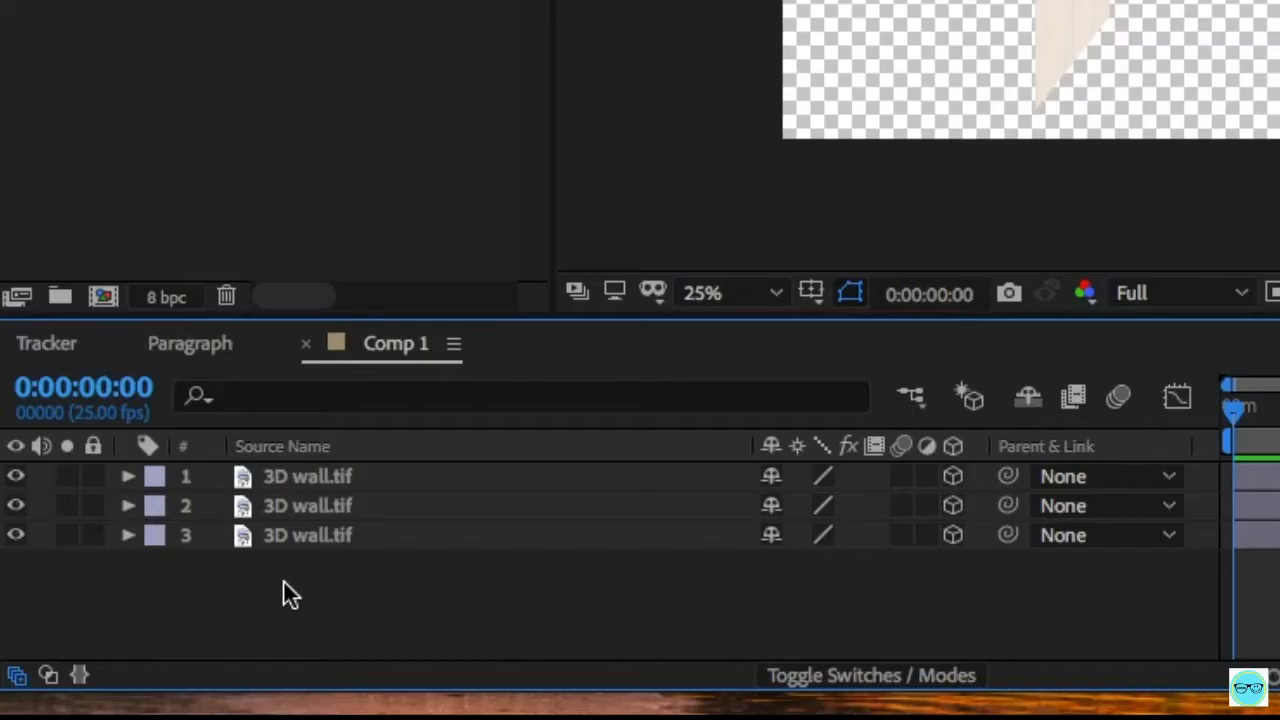
Step: Create a One-Node Camera in Comp 1 with the 35mm preset
right_click(283, 591)
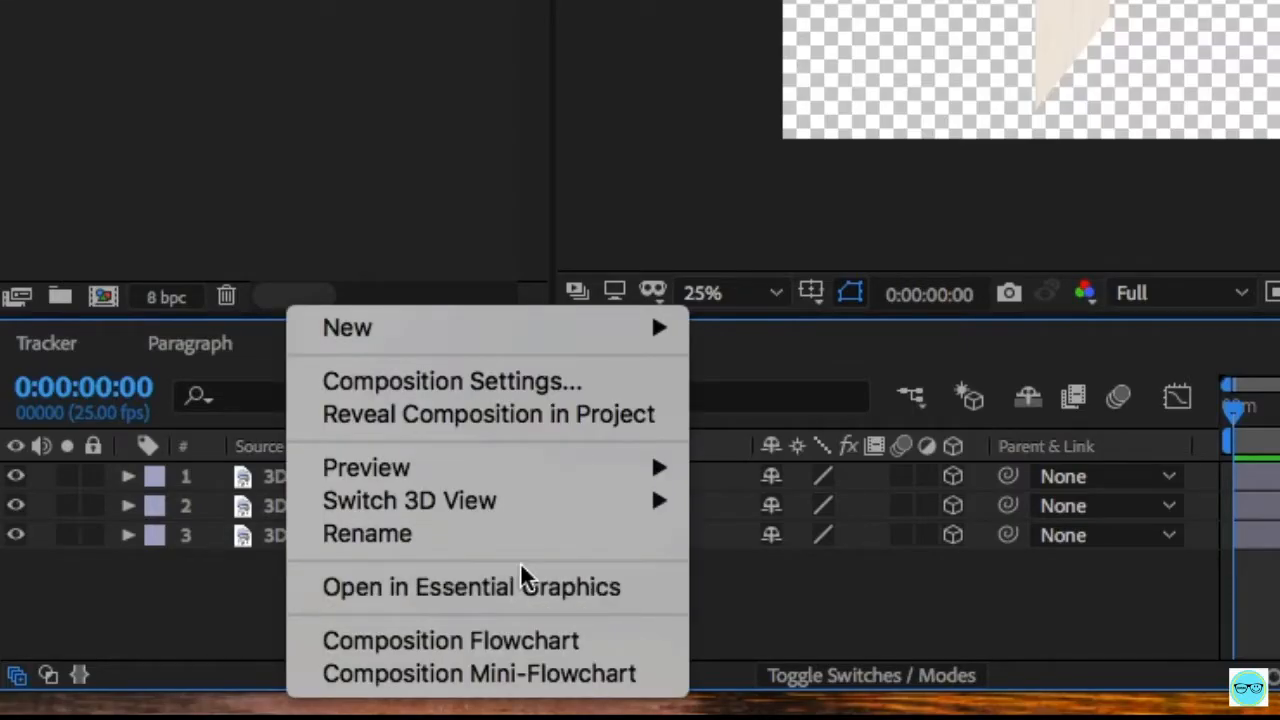
mouse_move(594, 334)
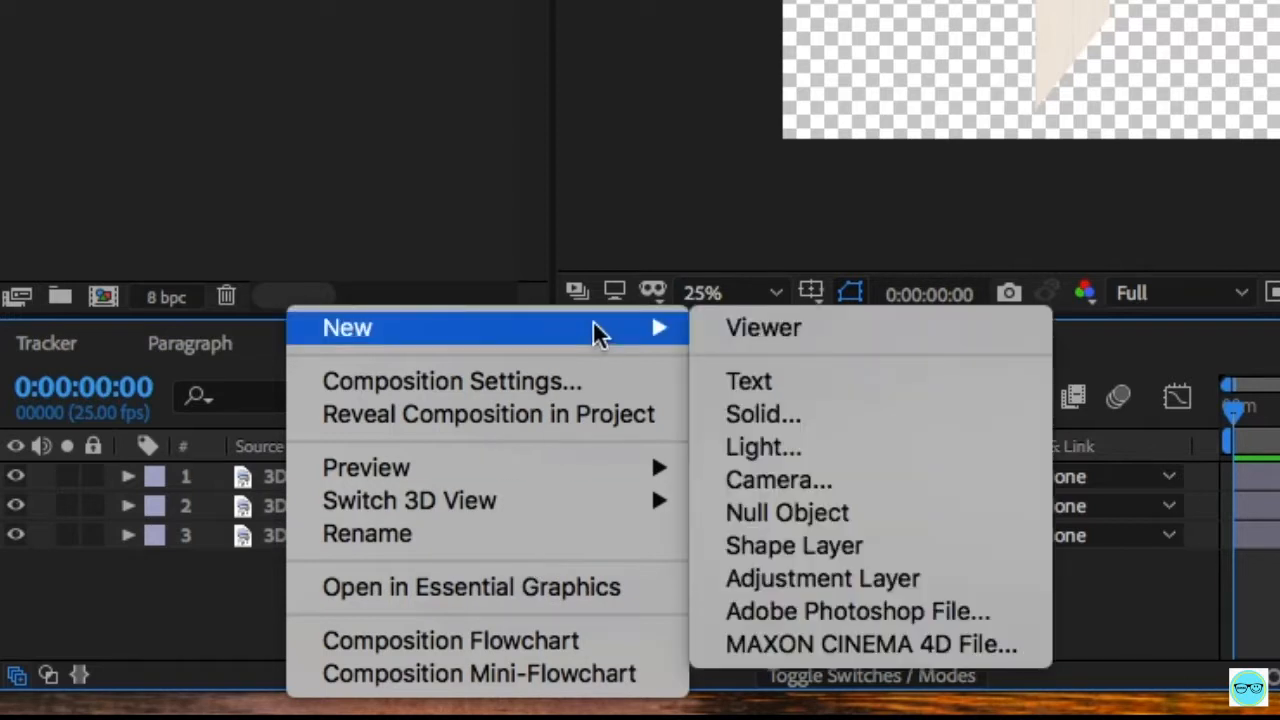
click(894, 494)
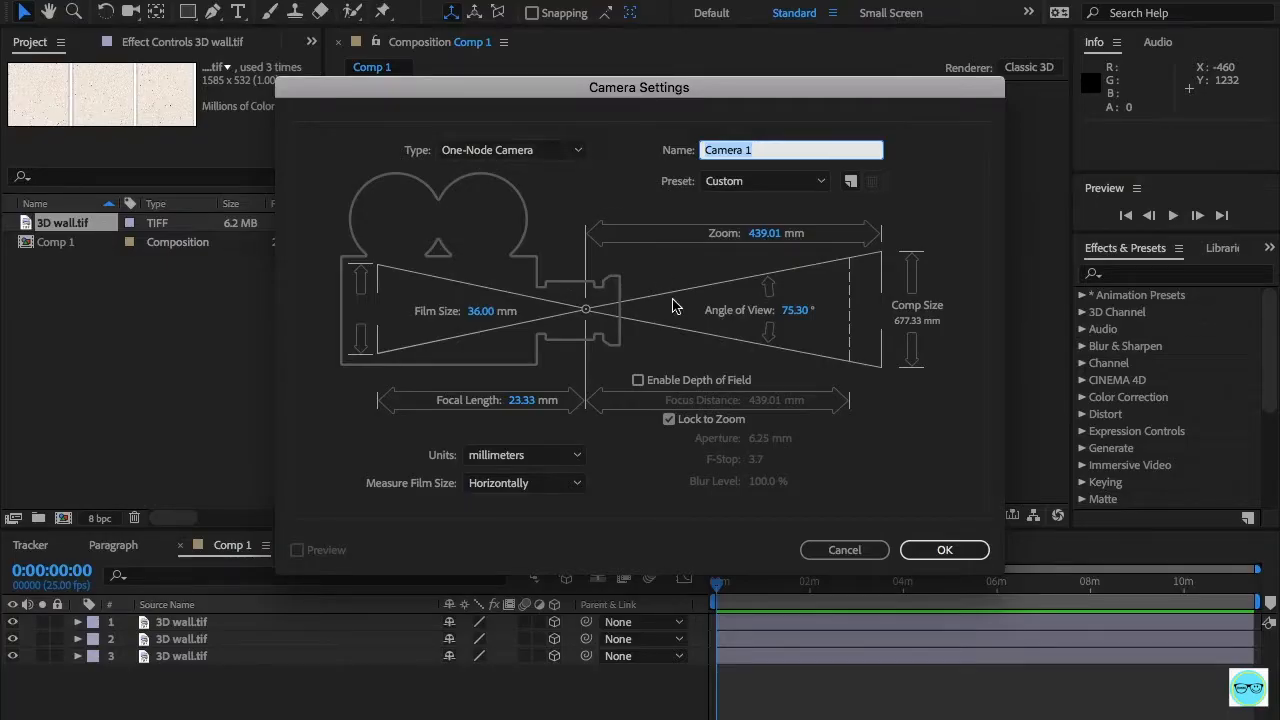
key(Return)
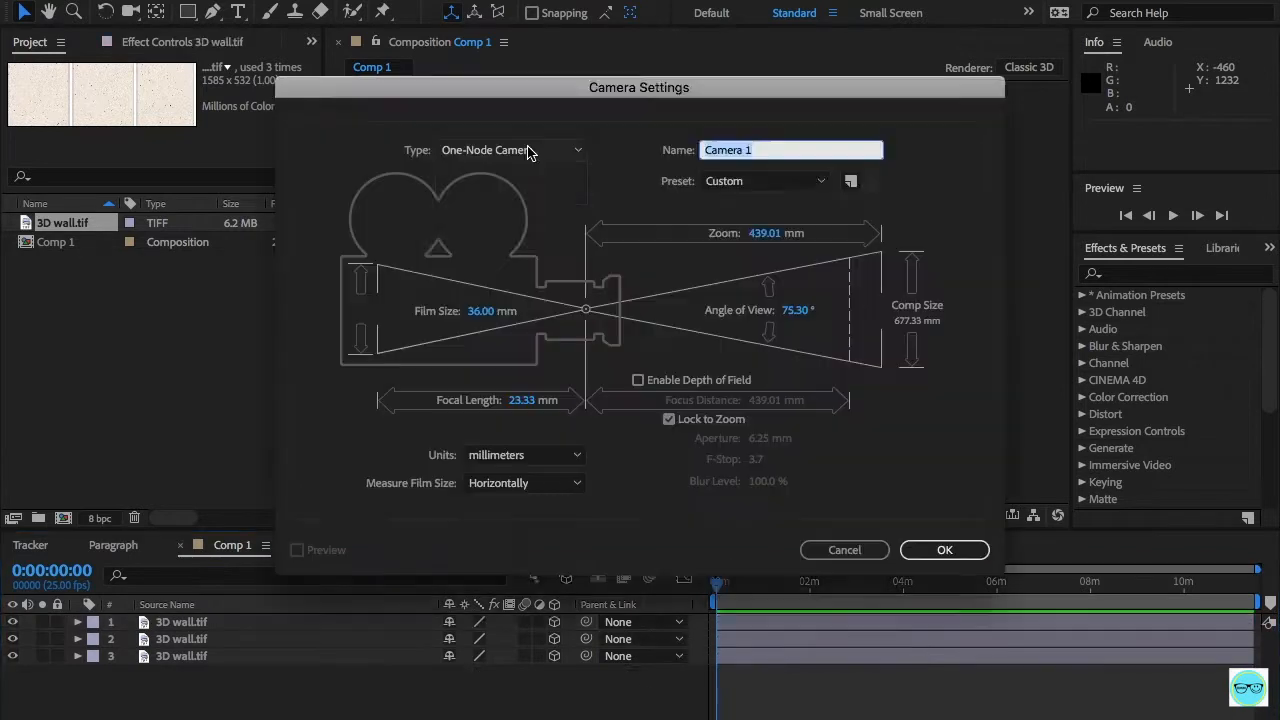
click(528, 151)
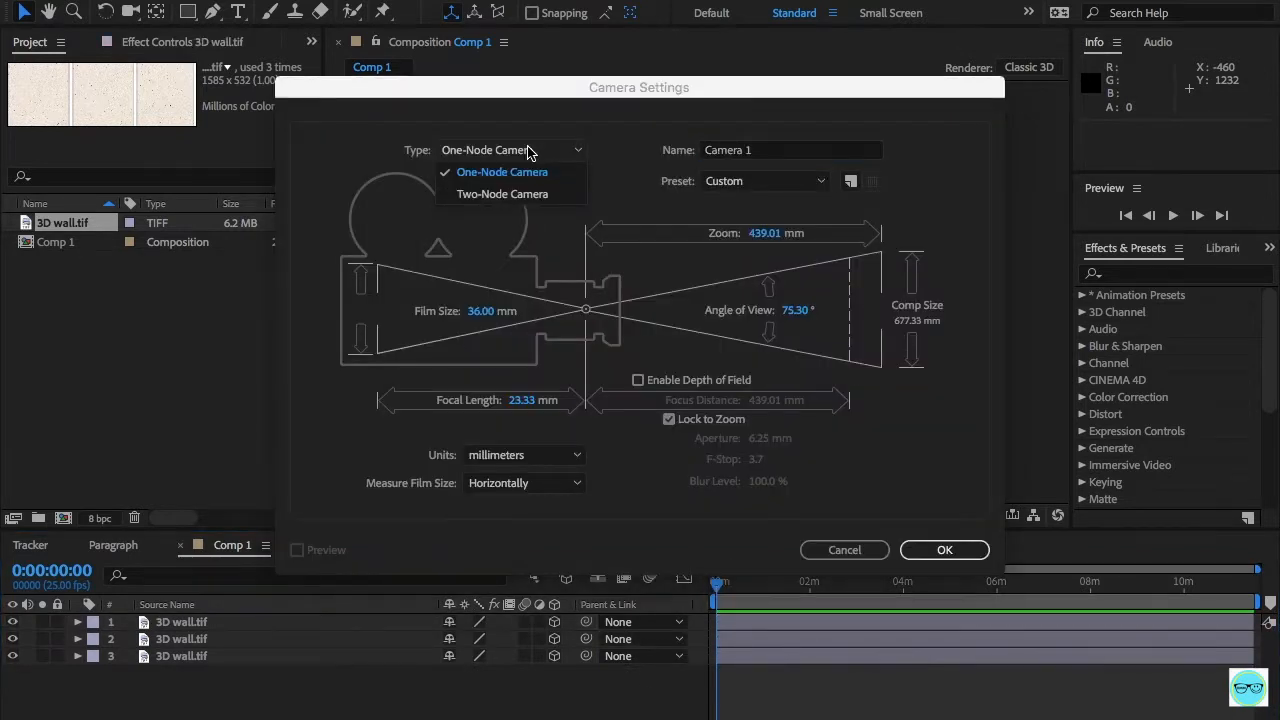
click(528, 151)
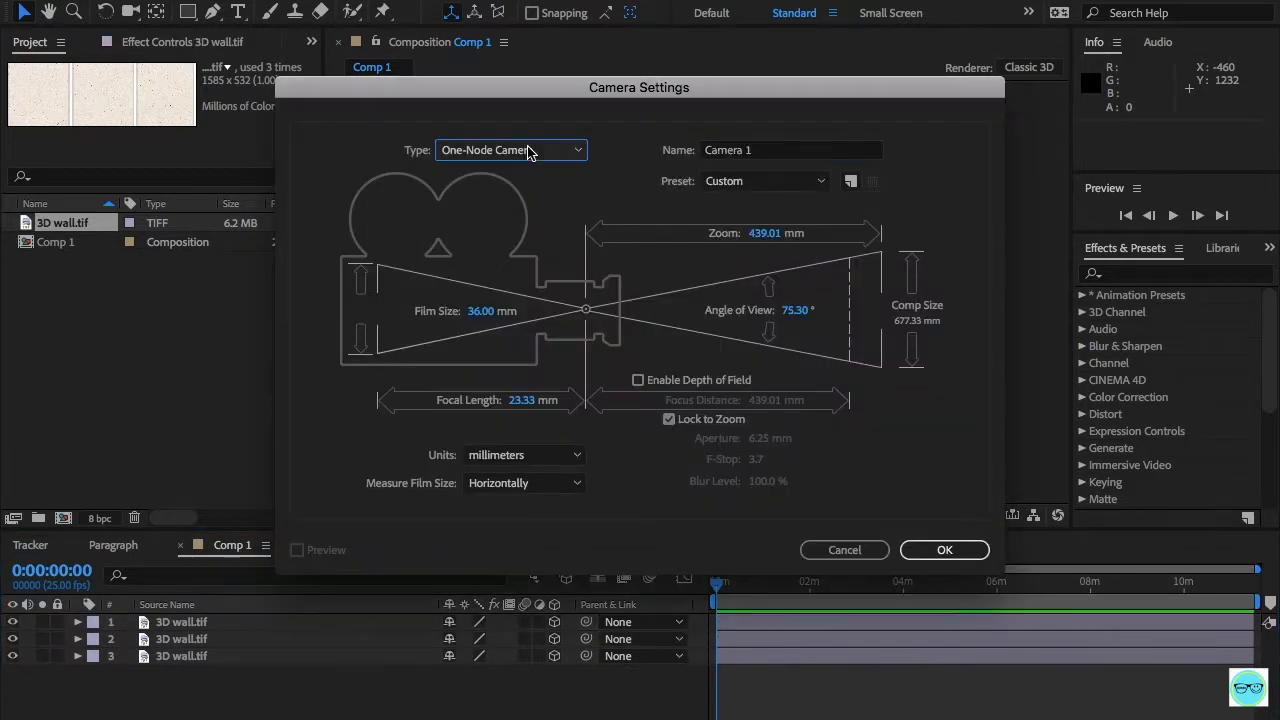
click(818, 185)
click(752, 320)
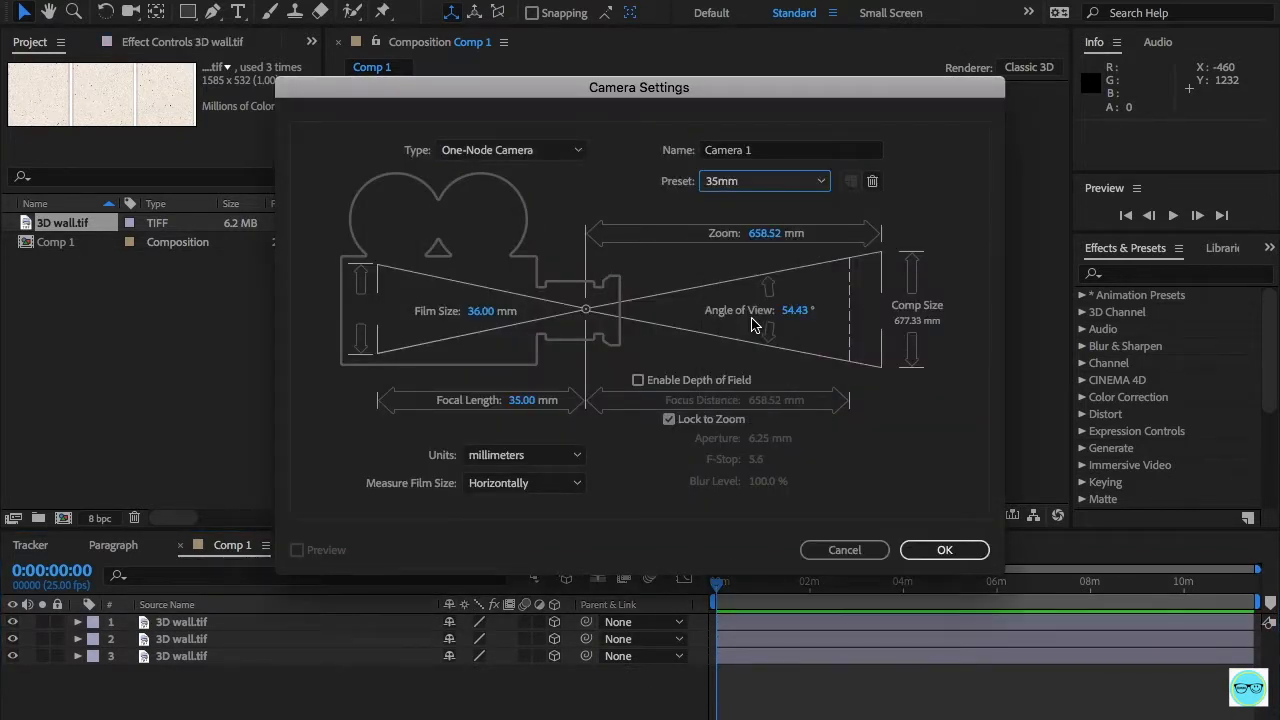
click(944, 550)
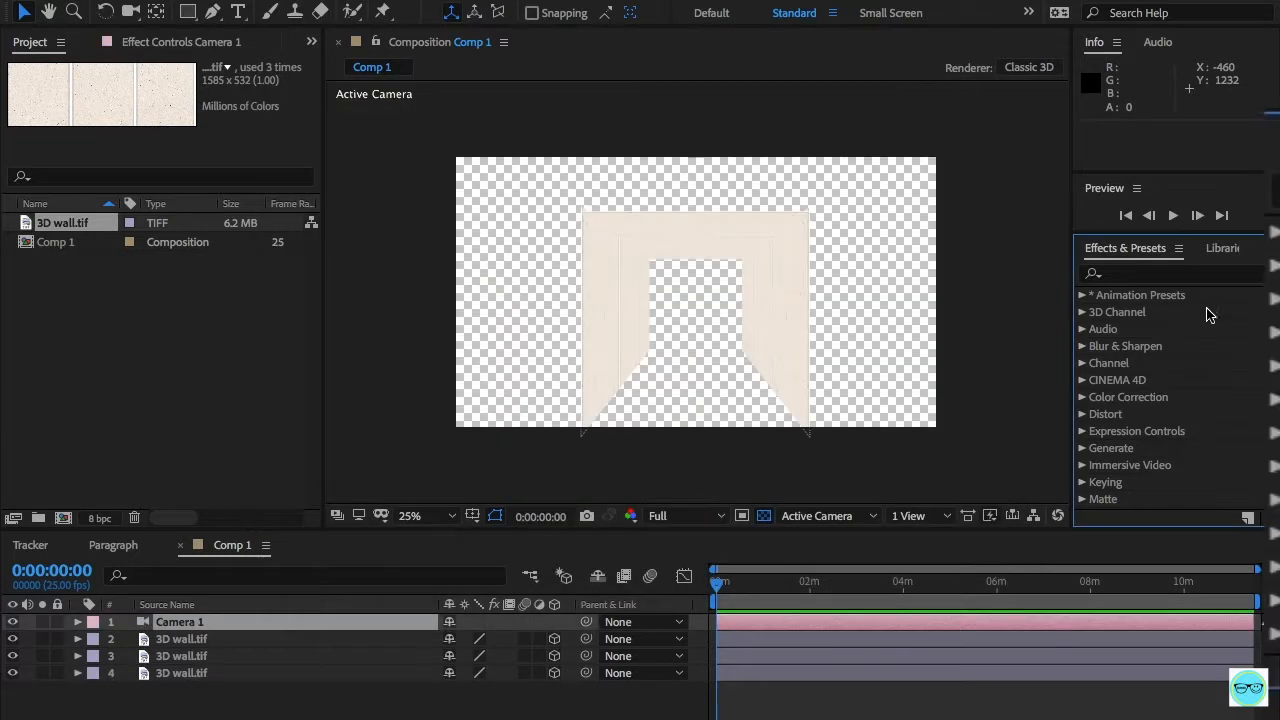
Step: Find the CC RepeTile effect and apply it to all three 3D wall.tif layers
click(1147, 274)
text(cc re)
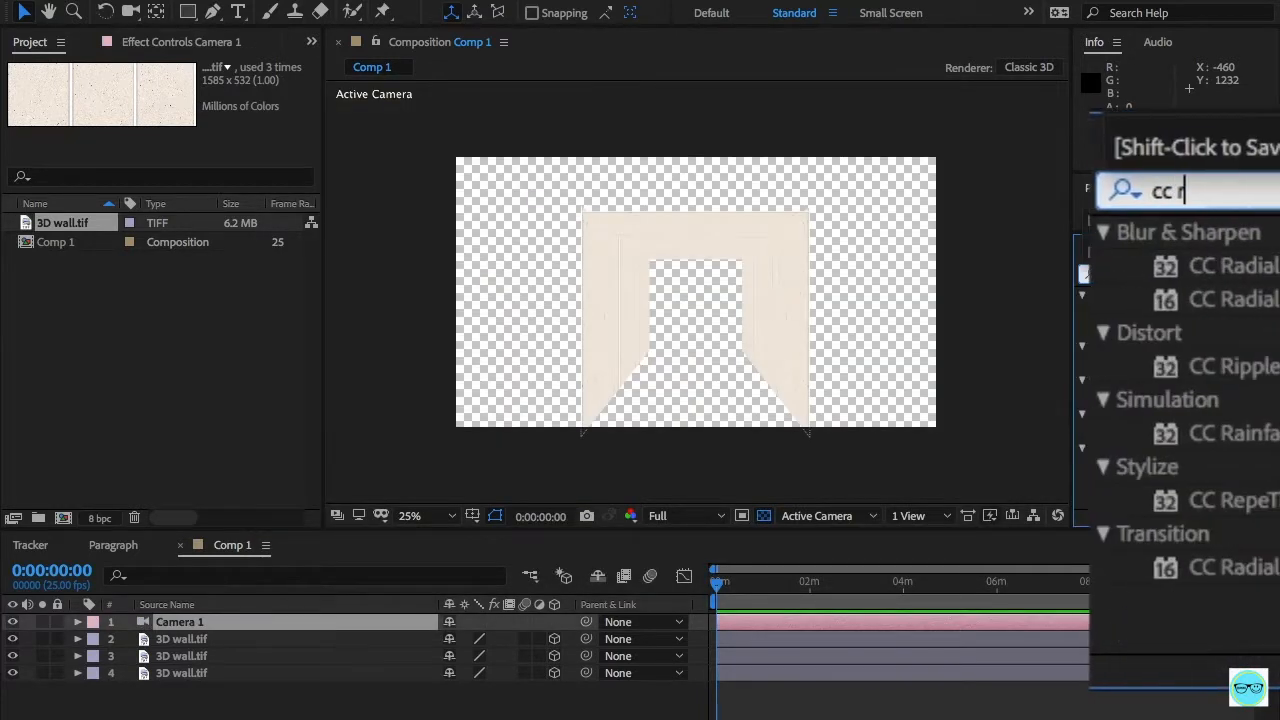
drag(1106, 262, 880, 643)
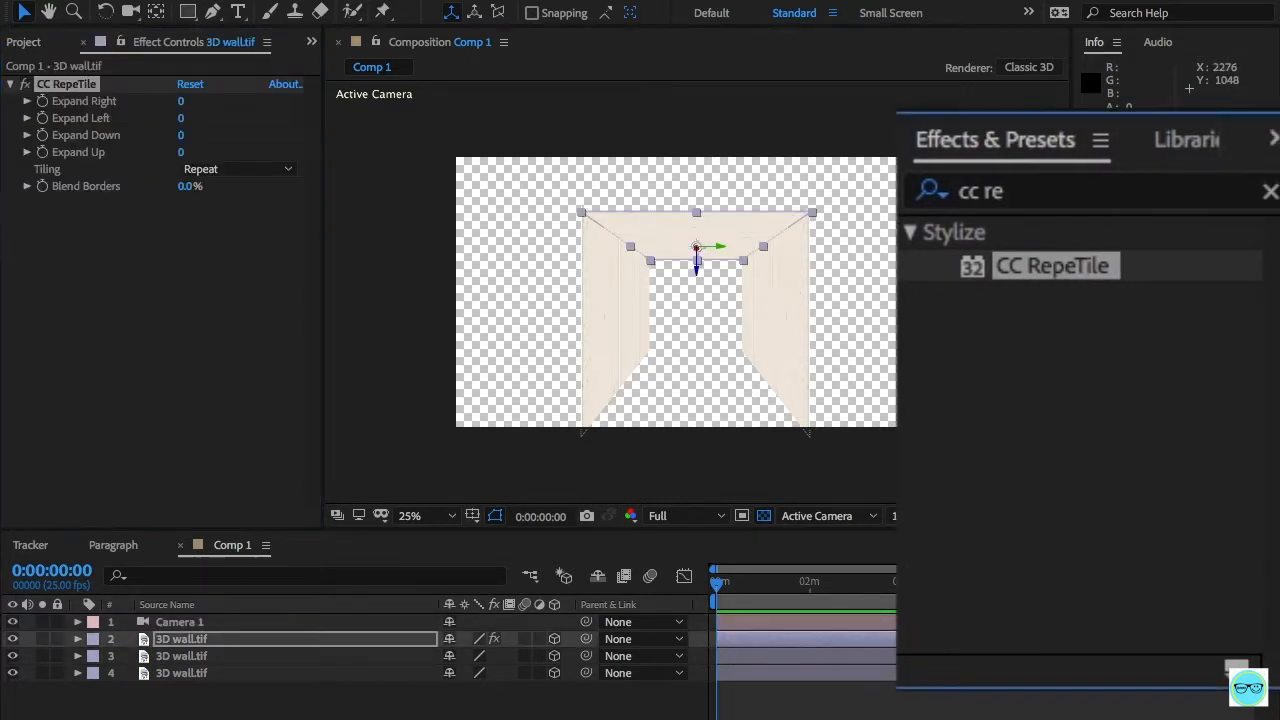
drag(1060, 266, 880, 656)
drag(1060, 266, 880, 673)
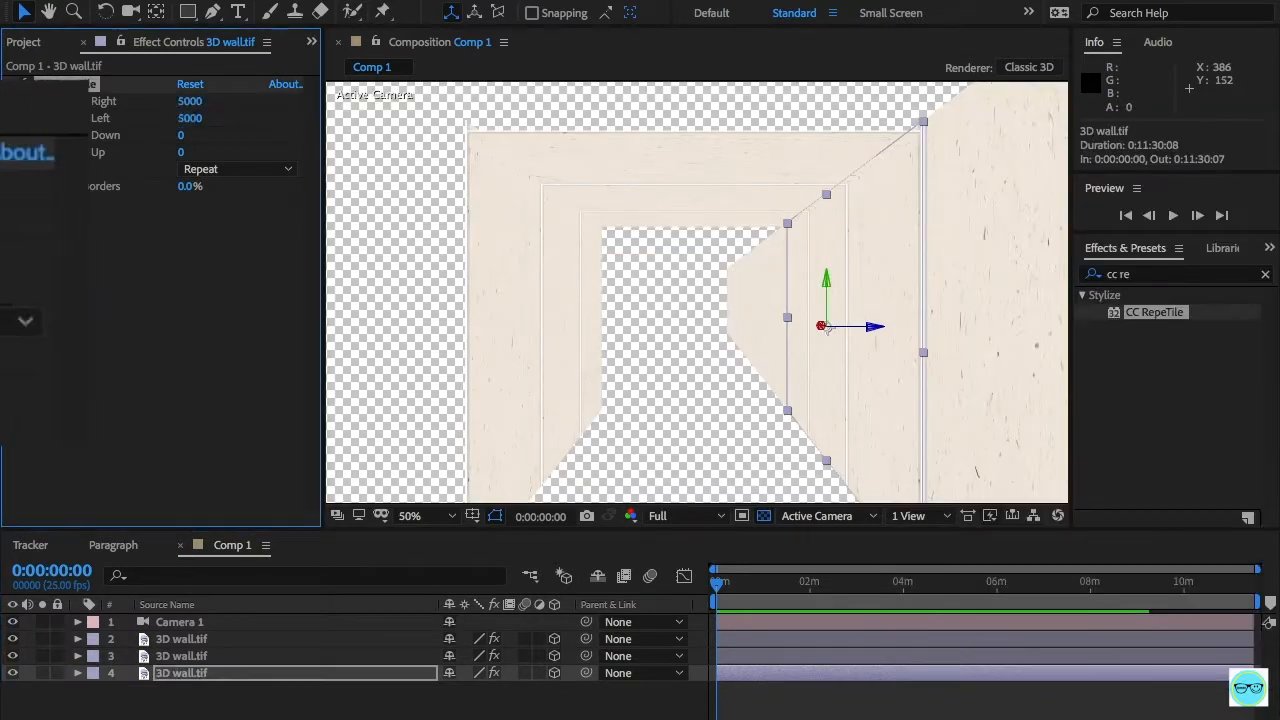
Step: Copy the right wall's CC RepeTile settings, with Expand Right and Expand Left at 5000, to the left wall and ceiling layers
click(374, 184)
click(279, 373)
click(189, 148)
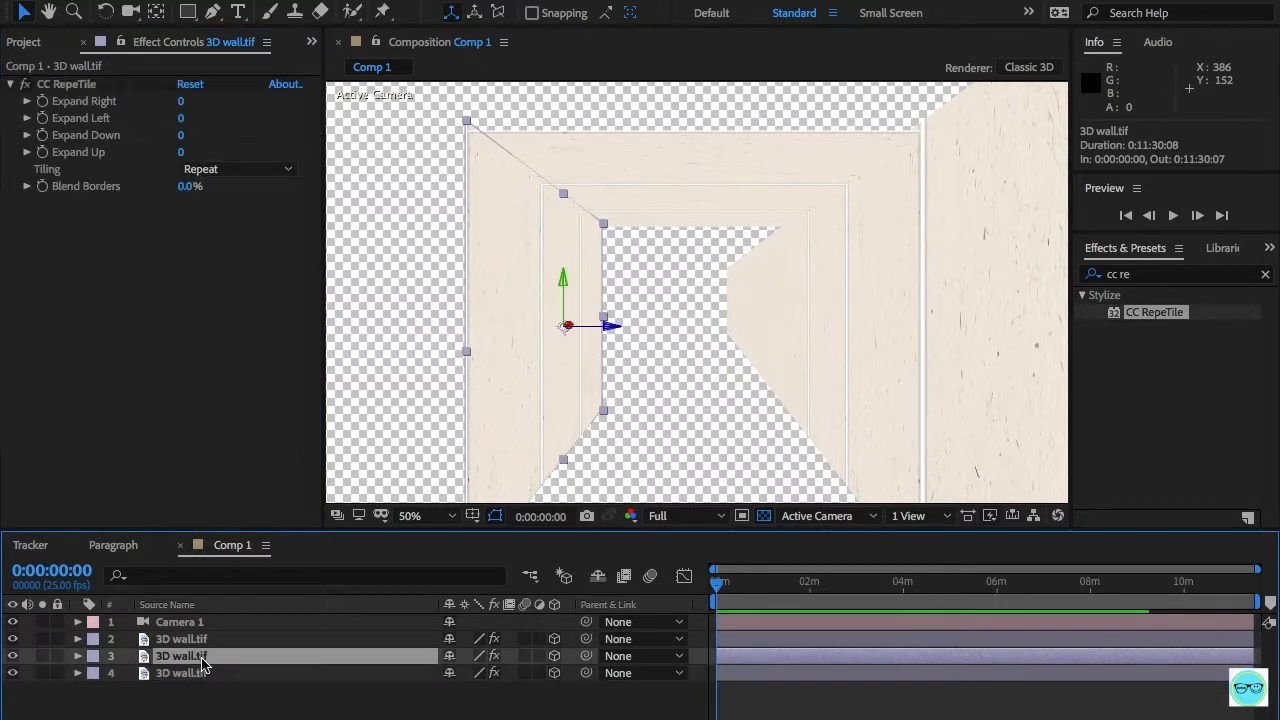
click(190, 639)
key(ctrl+v)
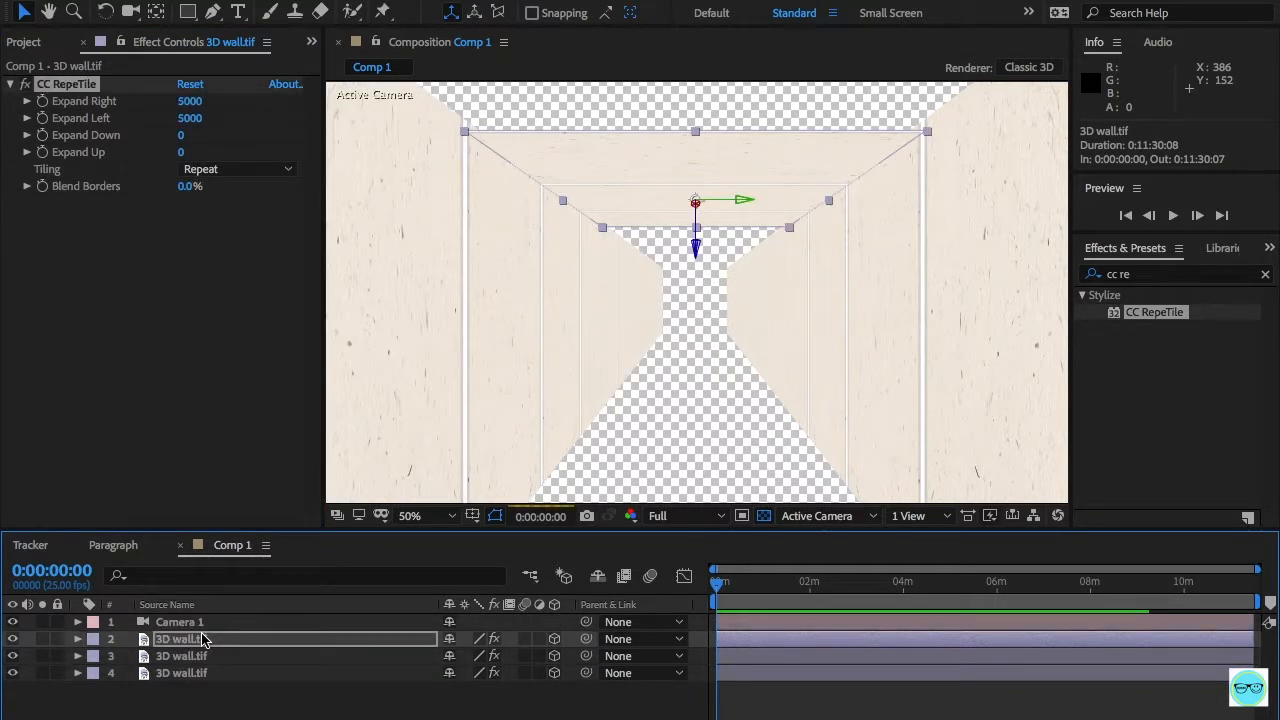
Step: Copy and paste the two side walls and the ceiling to make a second set of tunnel layers
key(comma)
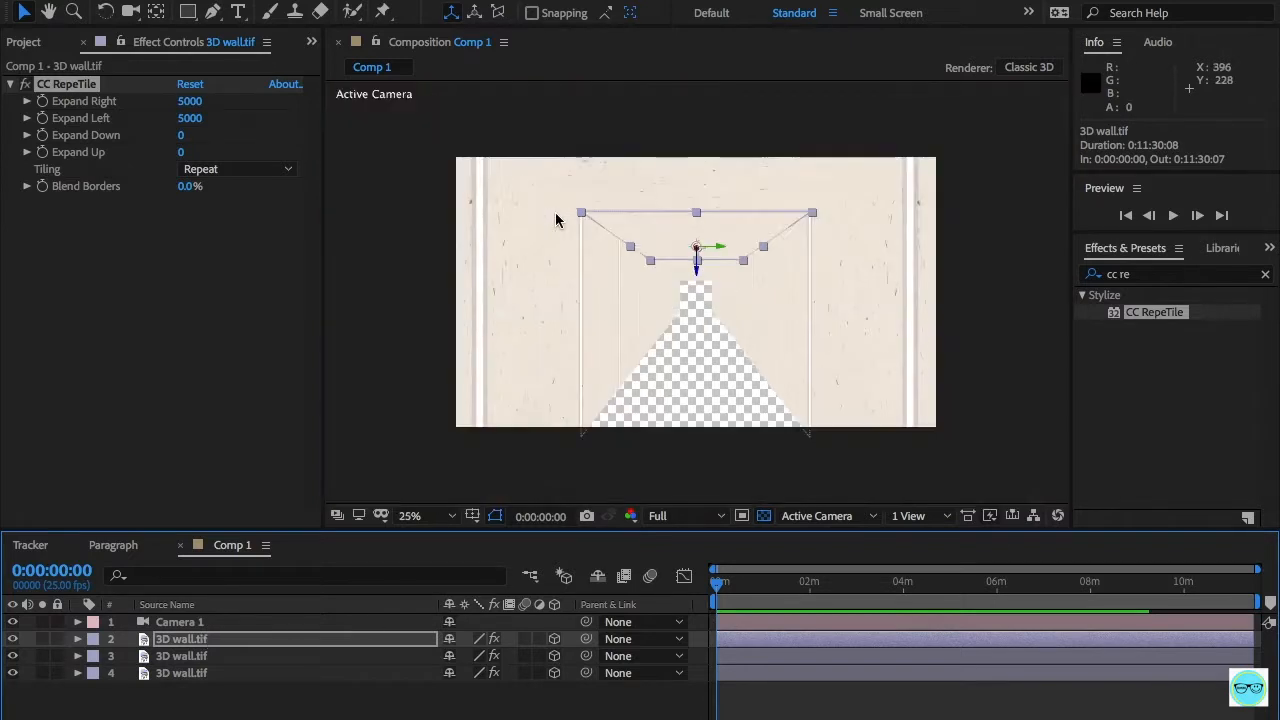
shift+click(197, 677)
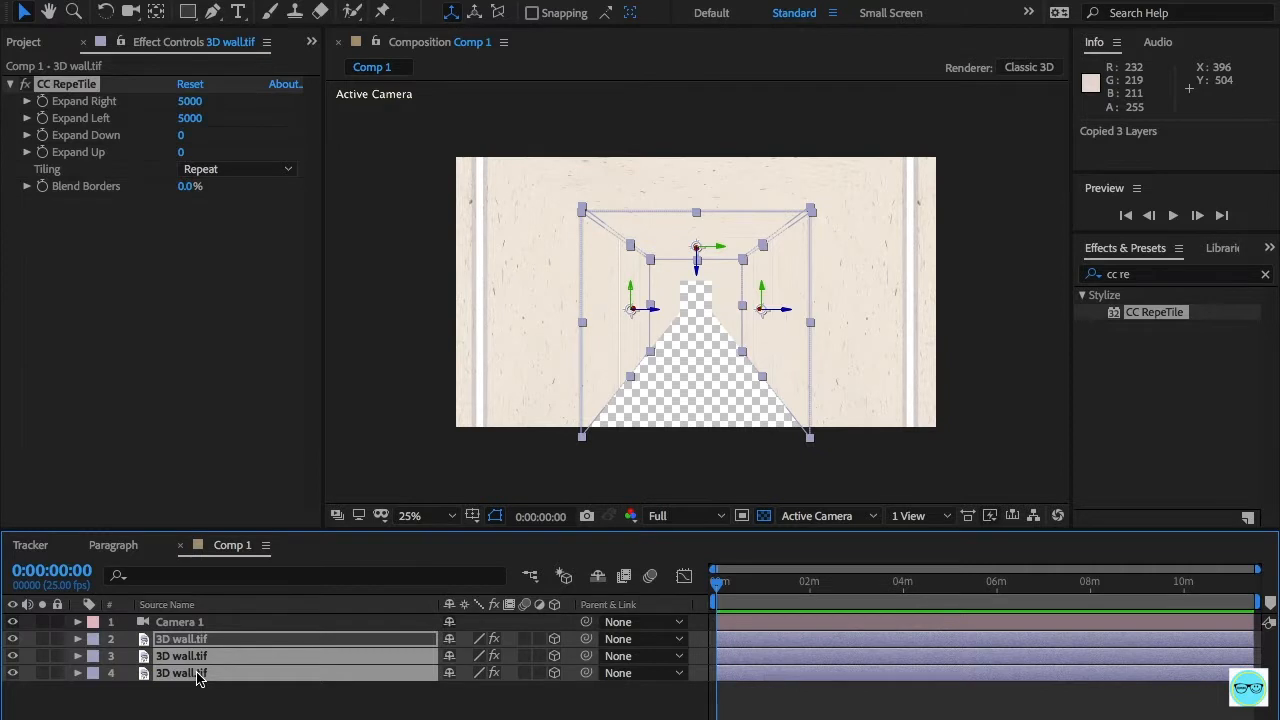
key(ctrl+v)
Step: Slightly change the Y Rotation of the three pasted wall layers so the second tunnel section angles away from the first
key(r)
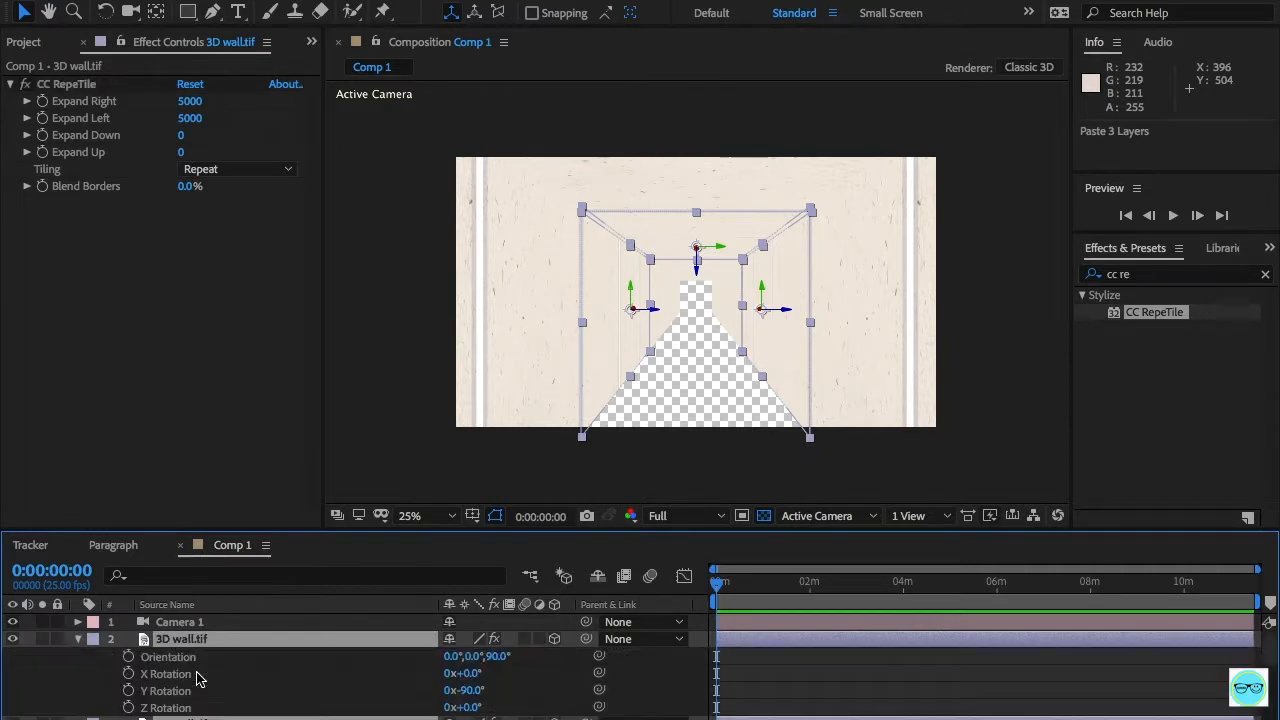
drag(336, 530, 336, 356)
click(436, 358)
click(400, 392)
click(430, 358)
click(430, 378)
drag(422, 368, 420, 351)
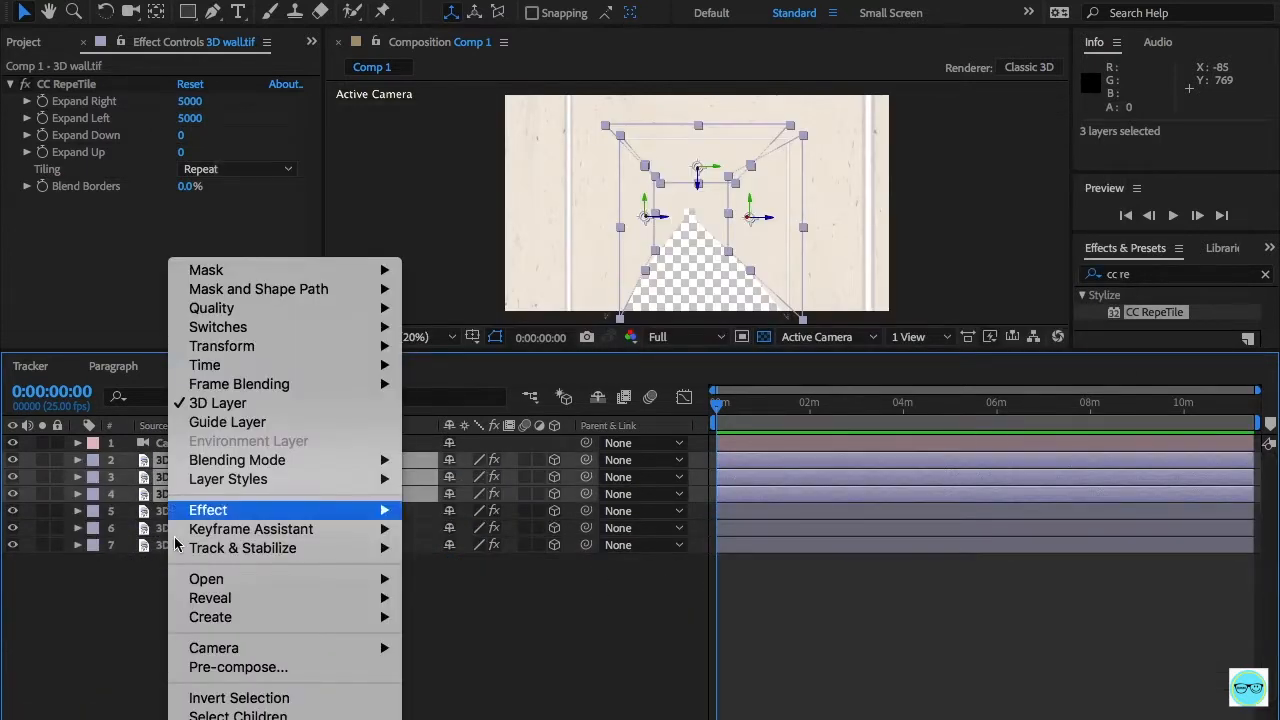
Step: Pre-compose the three pasted wall layers as "end of hallway" and collapse the new layer's transformations so its 3D depth is kept
click(226, 667)
text(end of hallway)
key(Return)
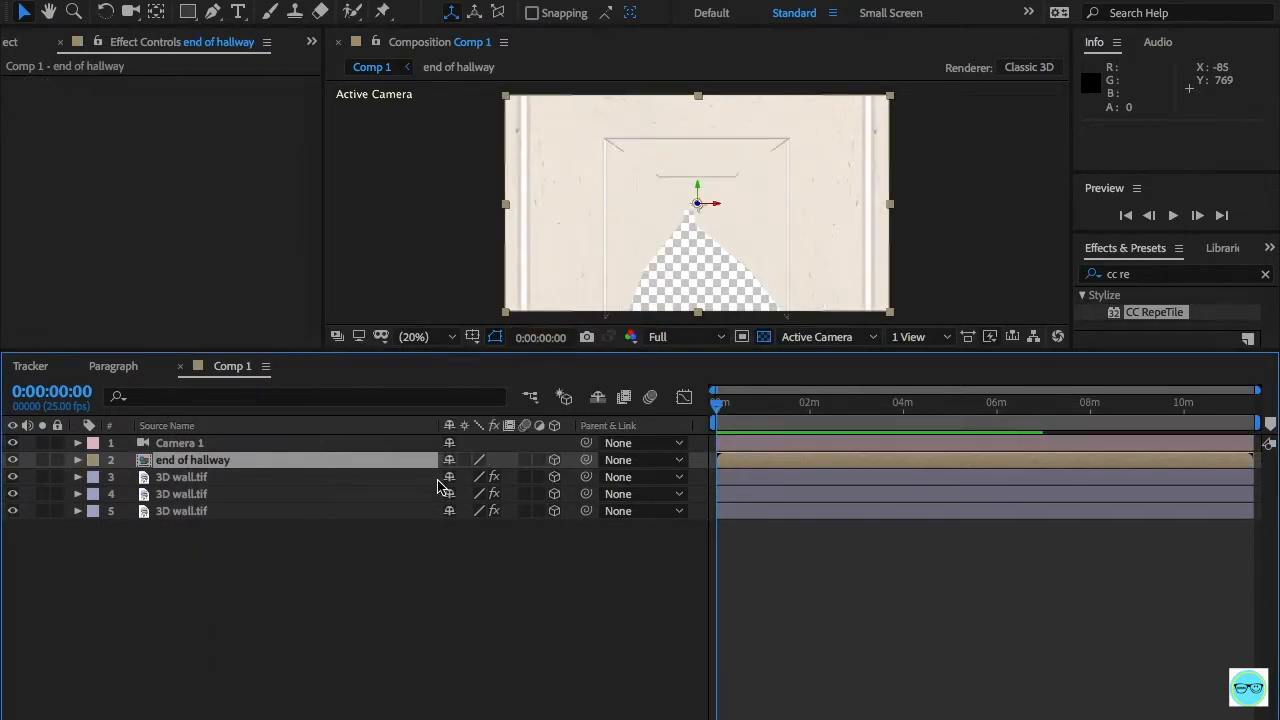
click(464, 460)
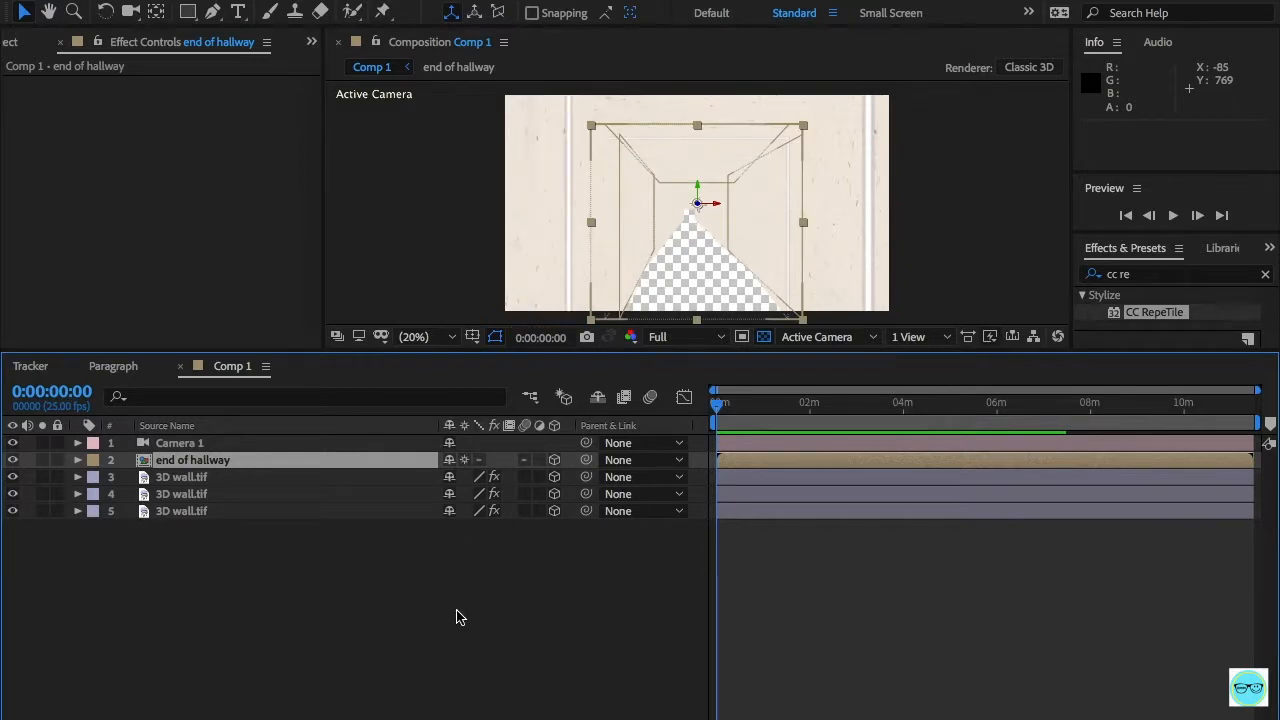
Step: Try different Z Position values for the end of hallway layer and settle on 400
key(p)
drag(513, 479, 878, 502)
click(519, 477)
text(500)
key(Return)
text(000)
key(Return)
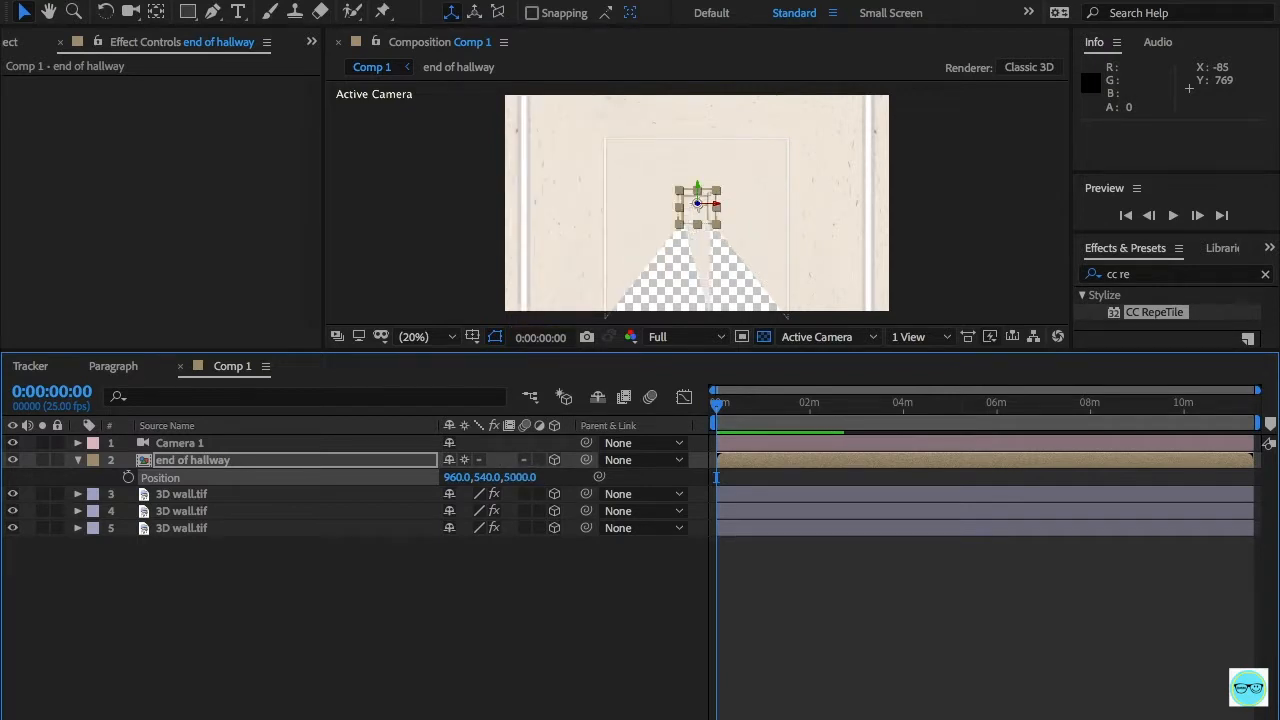
click(590, 605)
text(4000)
key(Return)
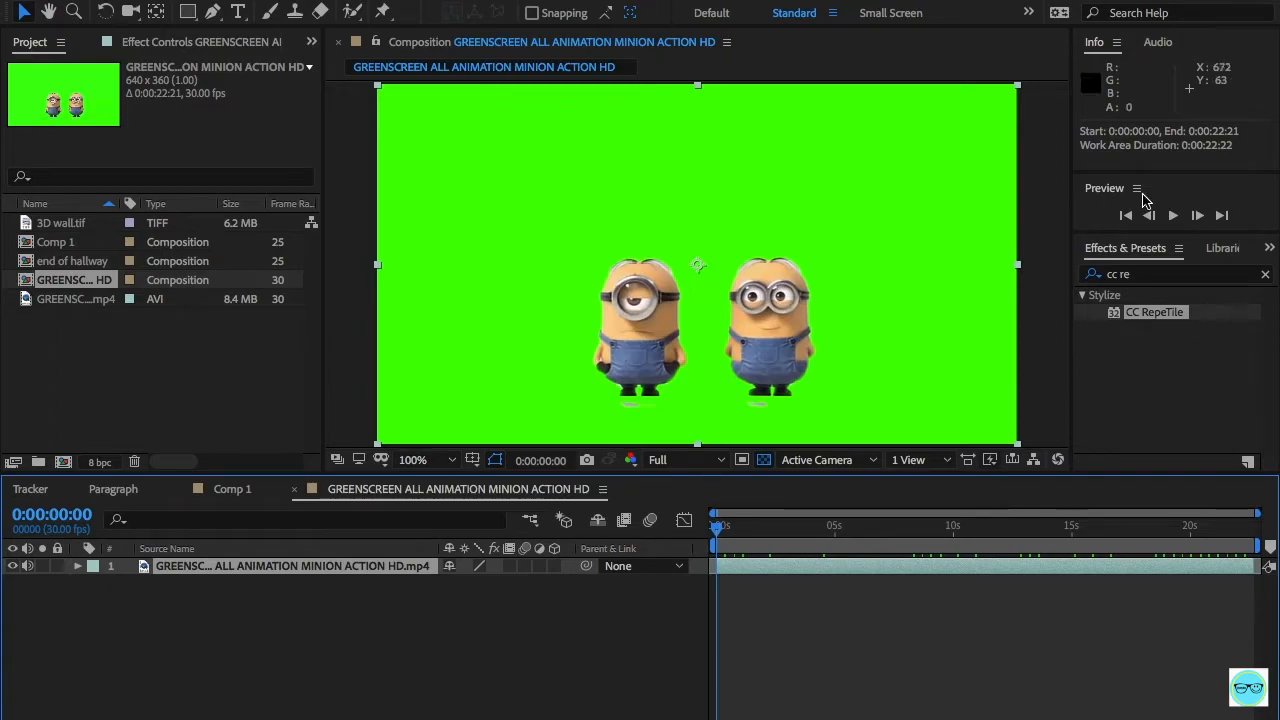
Step: Key out the minion clip's green background with Keylight (1.2) and place its composition below Camera 1 in Comp 1
click(1265, 274)
text(keylight)
drag(1158, 363, 960, 571)
click(214, 211)
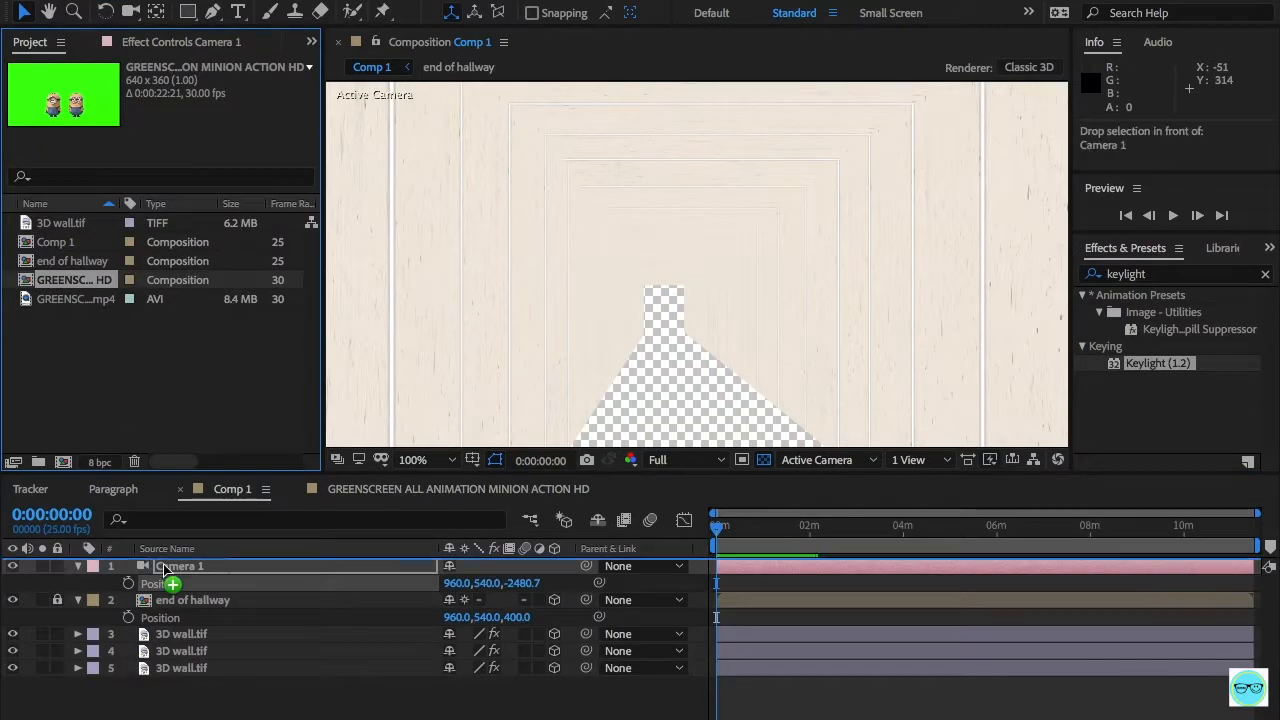
drag(157, 580, 171, 603)
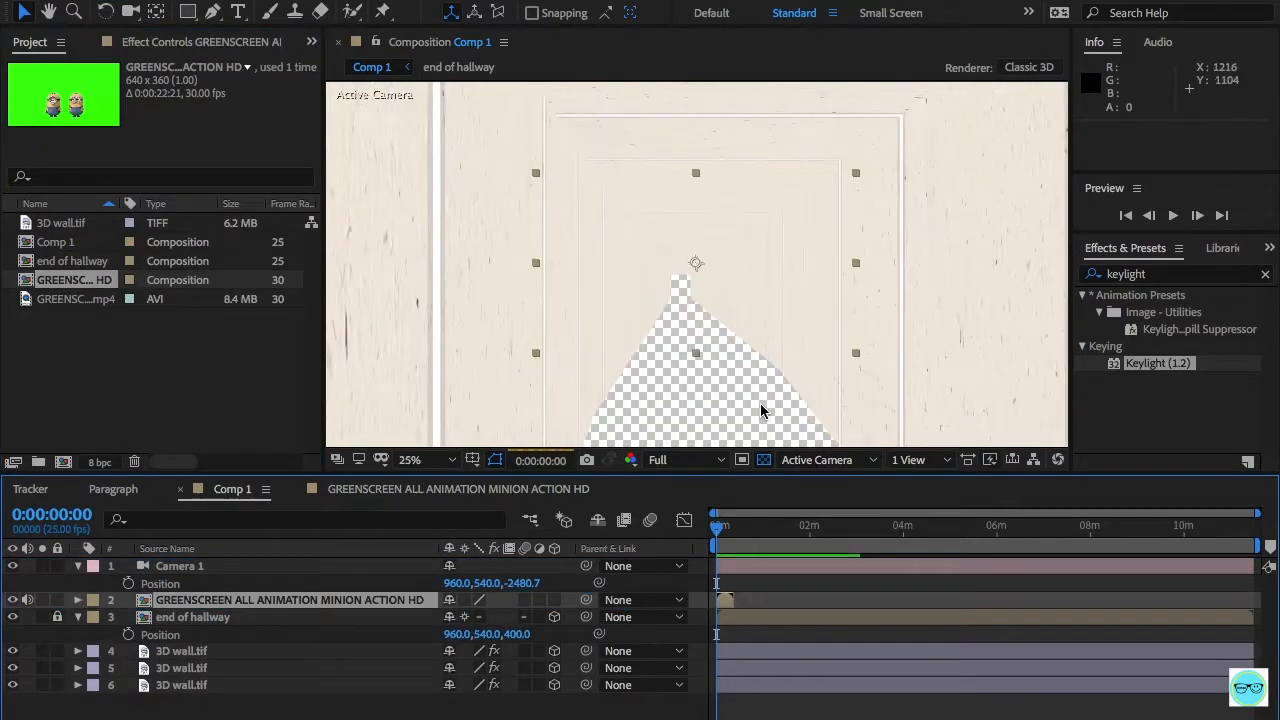
scroll(701, 291, down, 4)
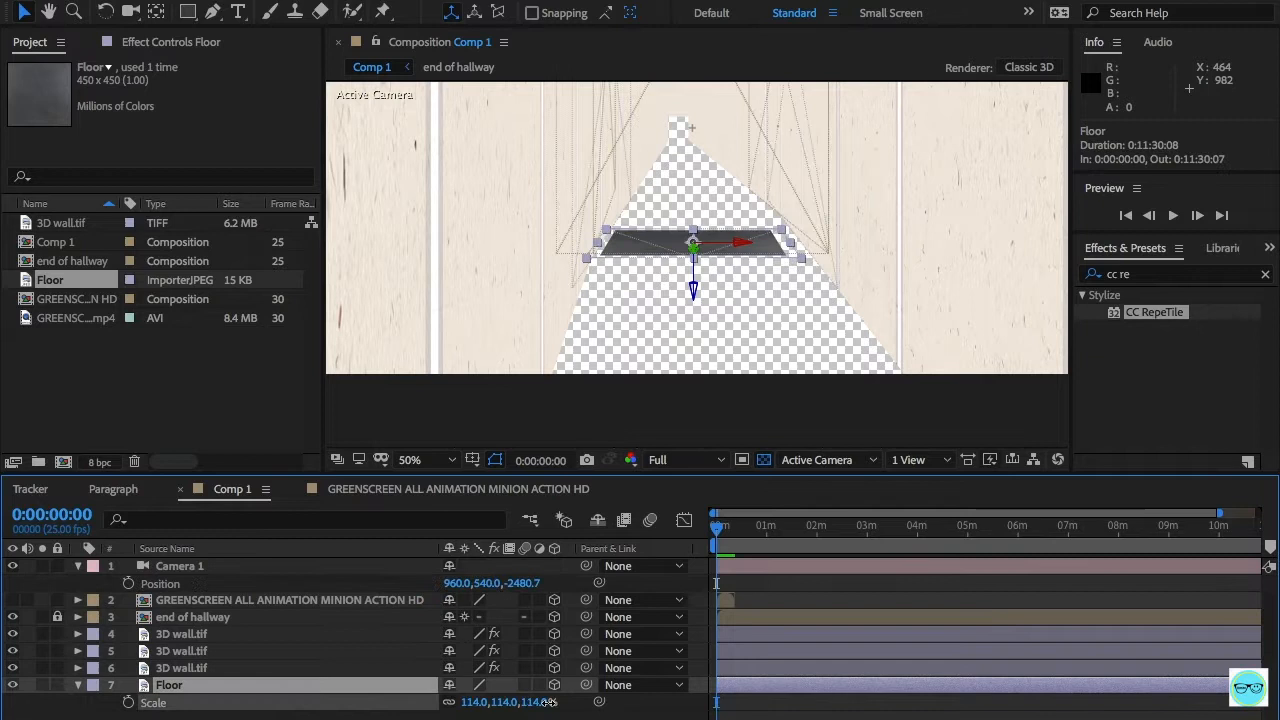
Step: Shift the Floor layer sideways to sit between the walls and apply CC RepeTile with Expand Down set to 300
drag(740, 241, 745, 248)
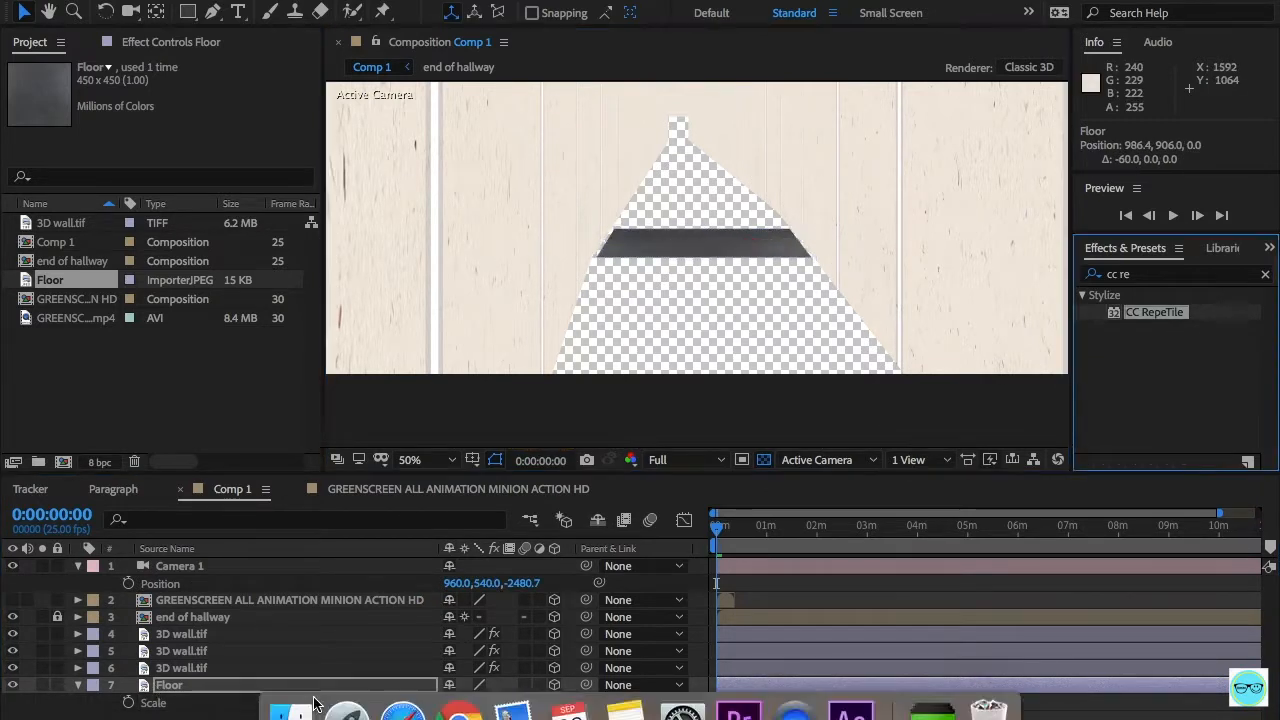
click(181, 136)
text(300)
key(Return)
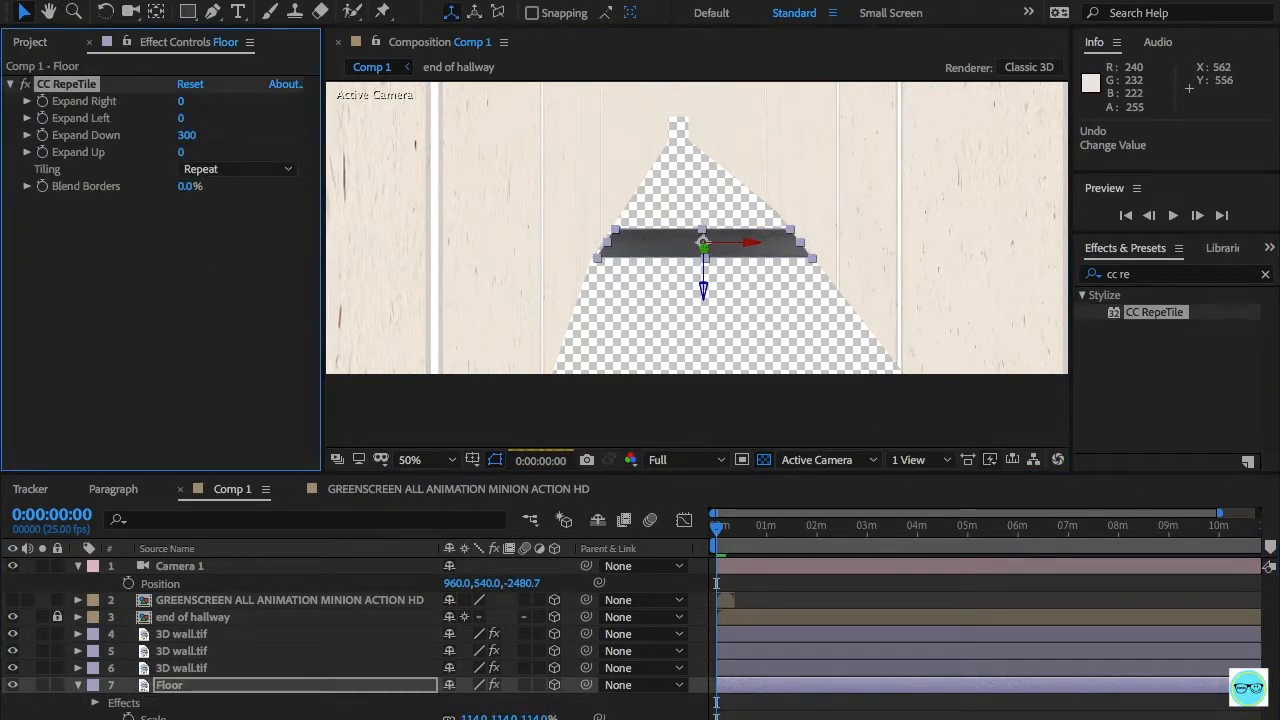
Step: Extend the floor's tiling to Expand Down 7000 and Expand Up 3000, and make the minion layer visible again
click(186, 135)
text(3000)
key(Return)
text(3000)
key(Return)
click(189, 135)
text(4)
click(192, 135)
text(6000)
click(12, 601)
Step: Set the feather of the Floor layer's mask to 50 pixels
scroll(648, 372, down, 1)
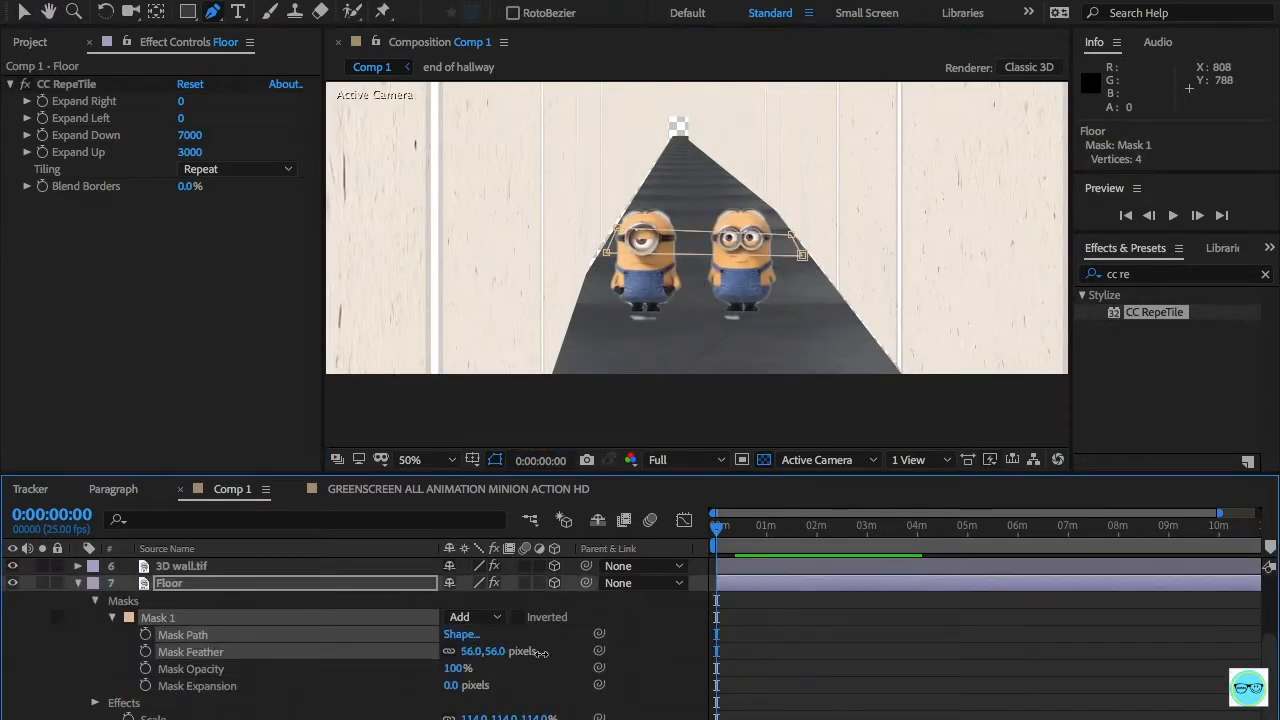
click(494, 651)
text(50)
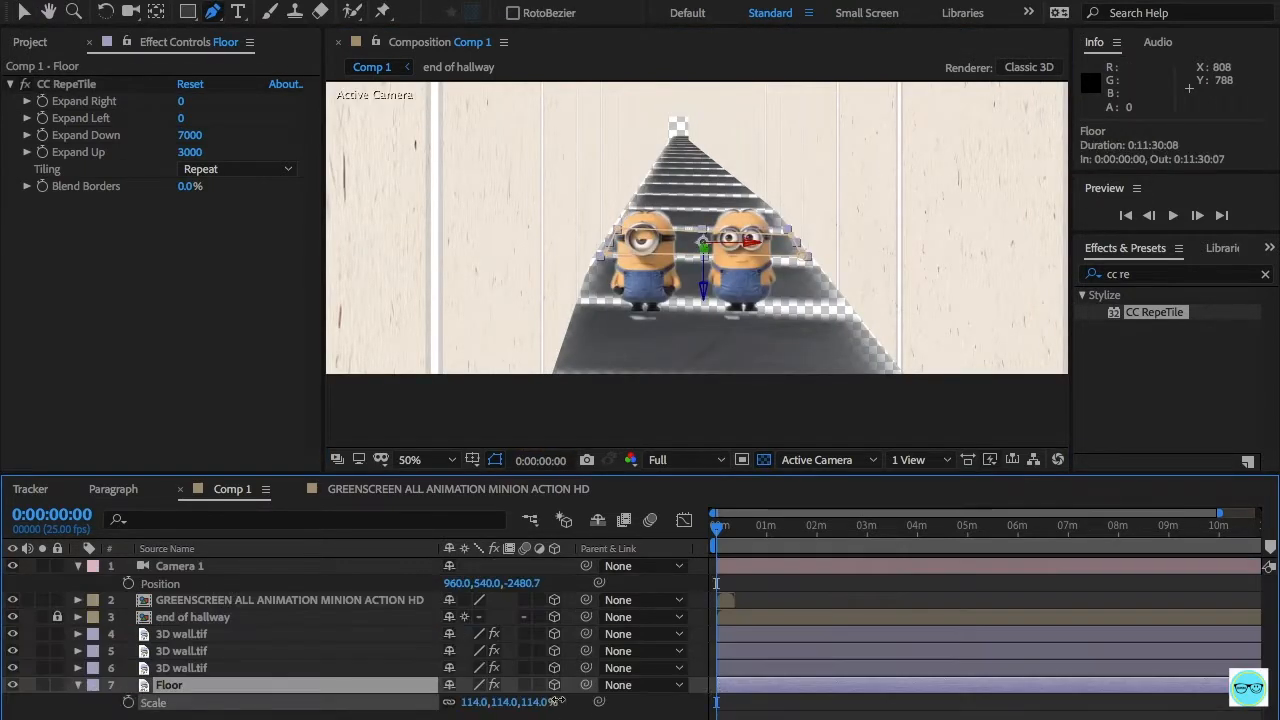
Step: Fine-tune the feathered Floor layer's Position so it fits between the two walls
key(p)
drag(500, 704, 488, 710)
drag(484, 707, 489, 706)
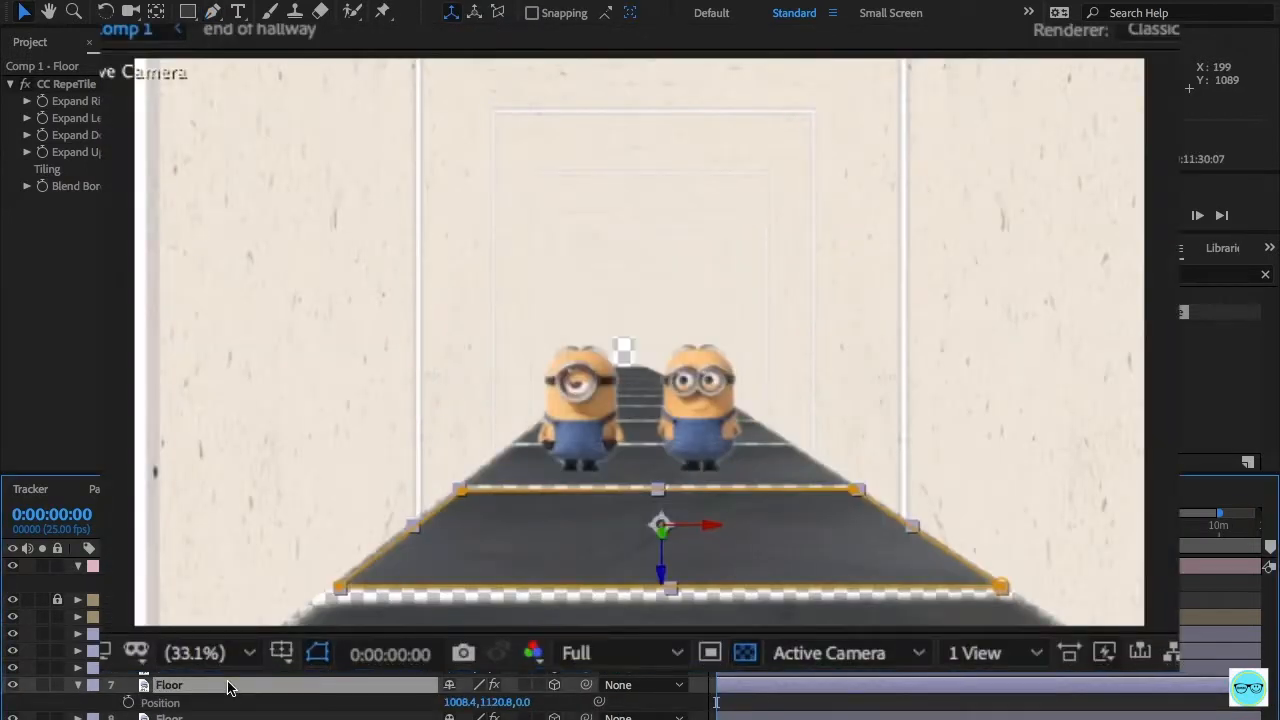
Step: Move the second Floor layer downward so it covers the foreground of the hallway
click(228, 717)
scroll(716, 702, down, 1)
drag(664, 582, 668, 610)
Step: Enlarge the second Floor layer in stages to a Scale of 330% to close the gaps in the floor
key(s)
click(536, 717)
text(300)
key(Return)
click(536, 717)
text(310)
key(Return)
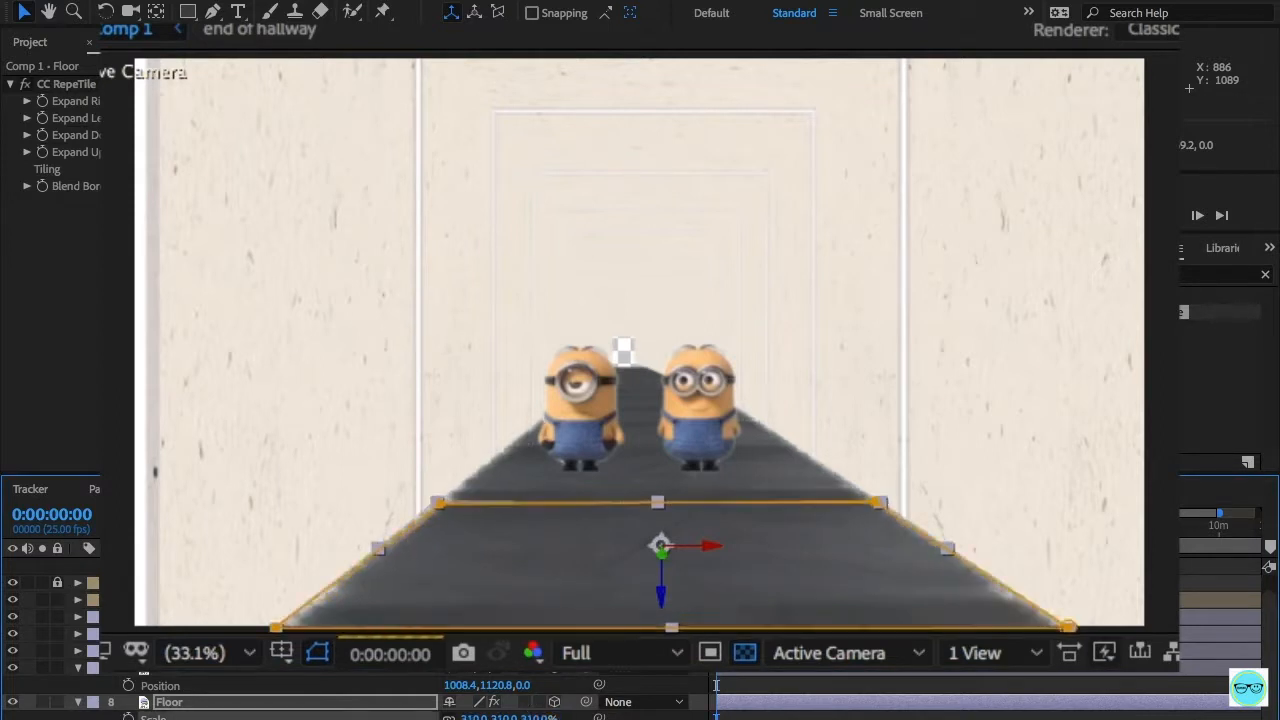
click(100, 592)
click(536, 717)
text(330)
key(Return)
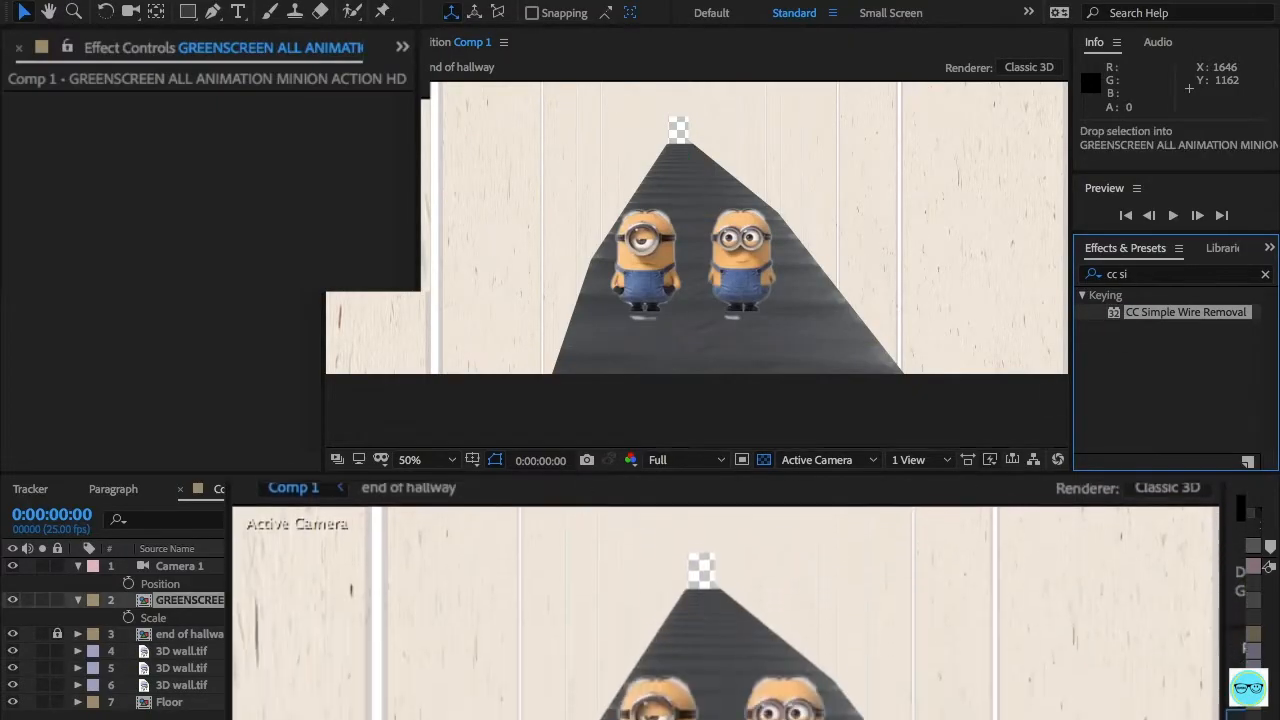
Step: Apply CC Simple Wire Removal to the minion layer and place Points A and B at either side below the feet
drag(1186, 312, 300, 600)
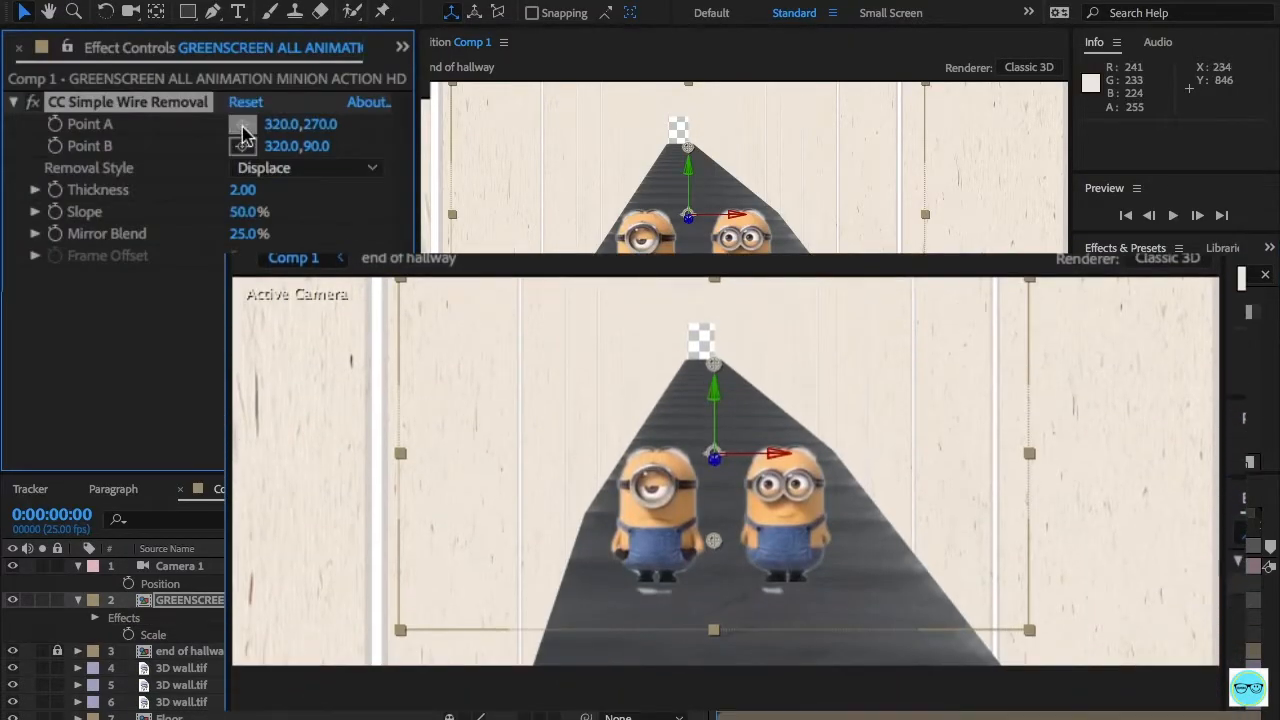
drag(634, 580, 625, 591)
click(245, 147)
mouse_move(822, 520)
mouse_down()
mouse_move(869, 592)
mouse_move(818, 589)
mouse_up()
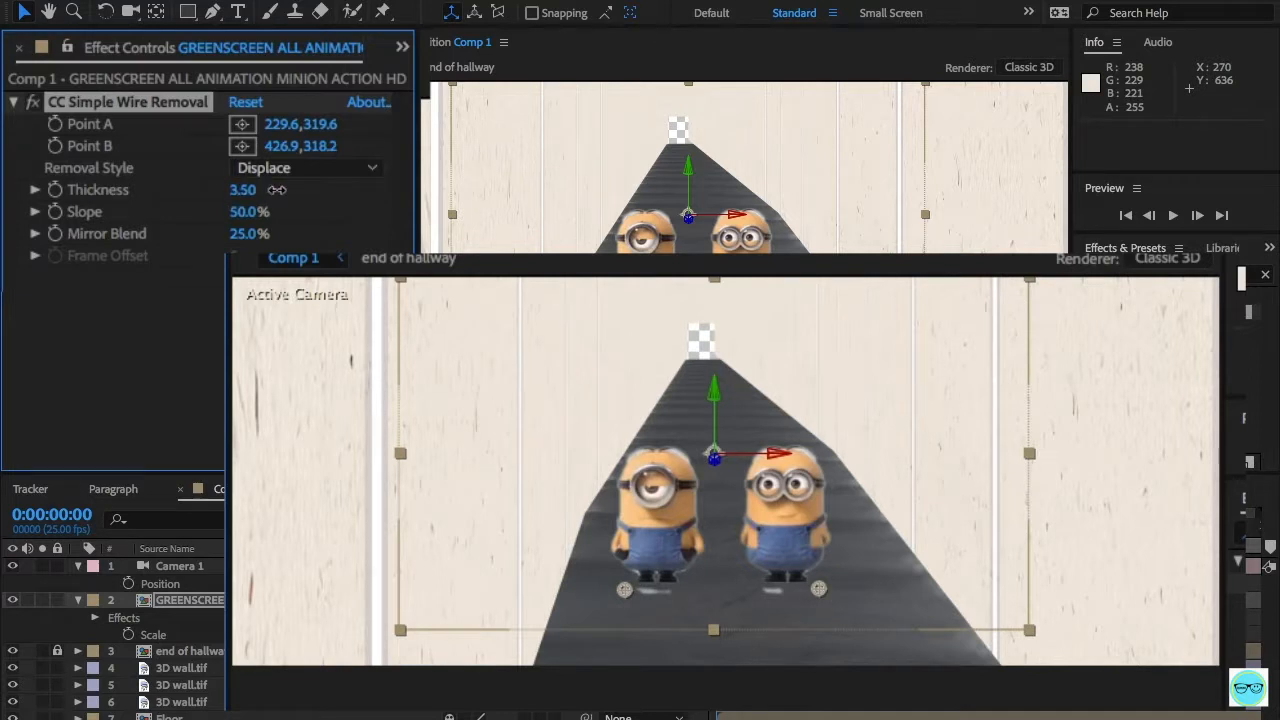
Step: Adjust the wire removal to Thickness 6.20, Slope 94% and Mirror Blend 63% to hide the reflections under the feet
drag(278, 212, 302, 214)
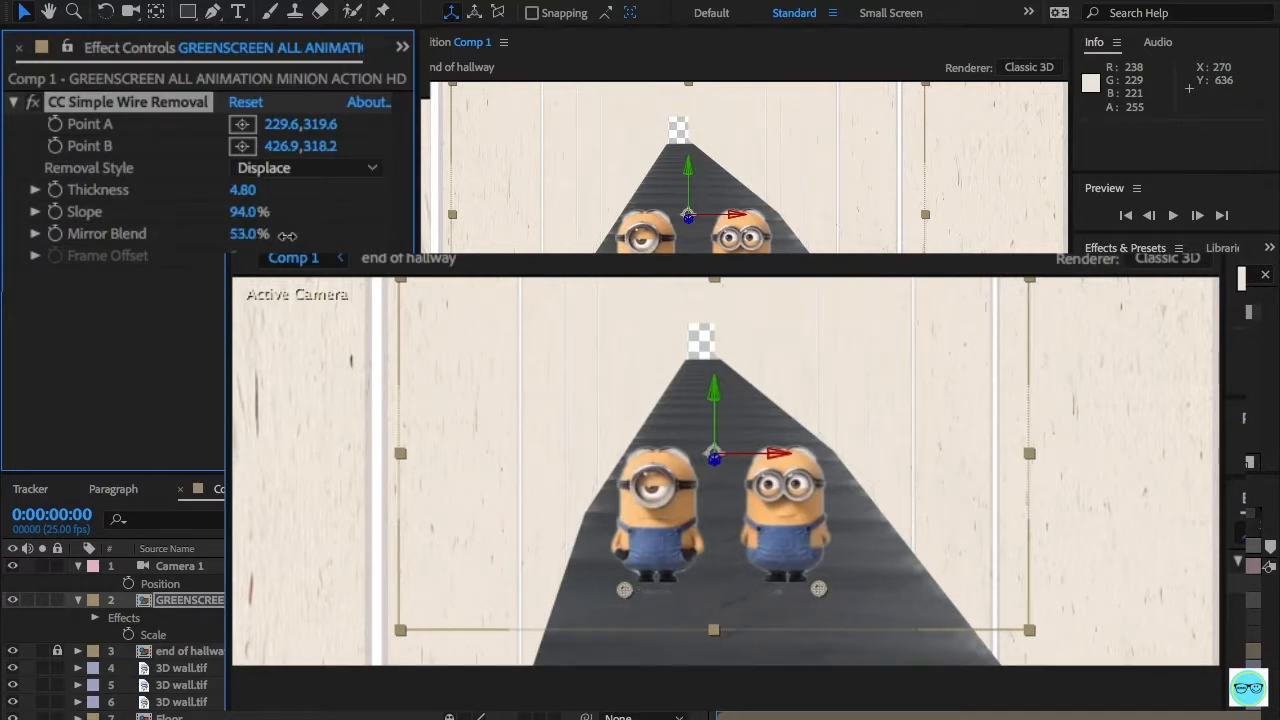
drag(262, 190, 269, 188)
click(175, 297)
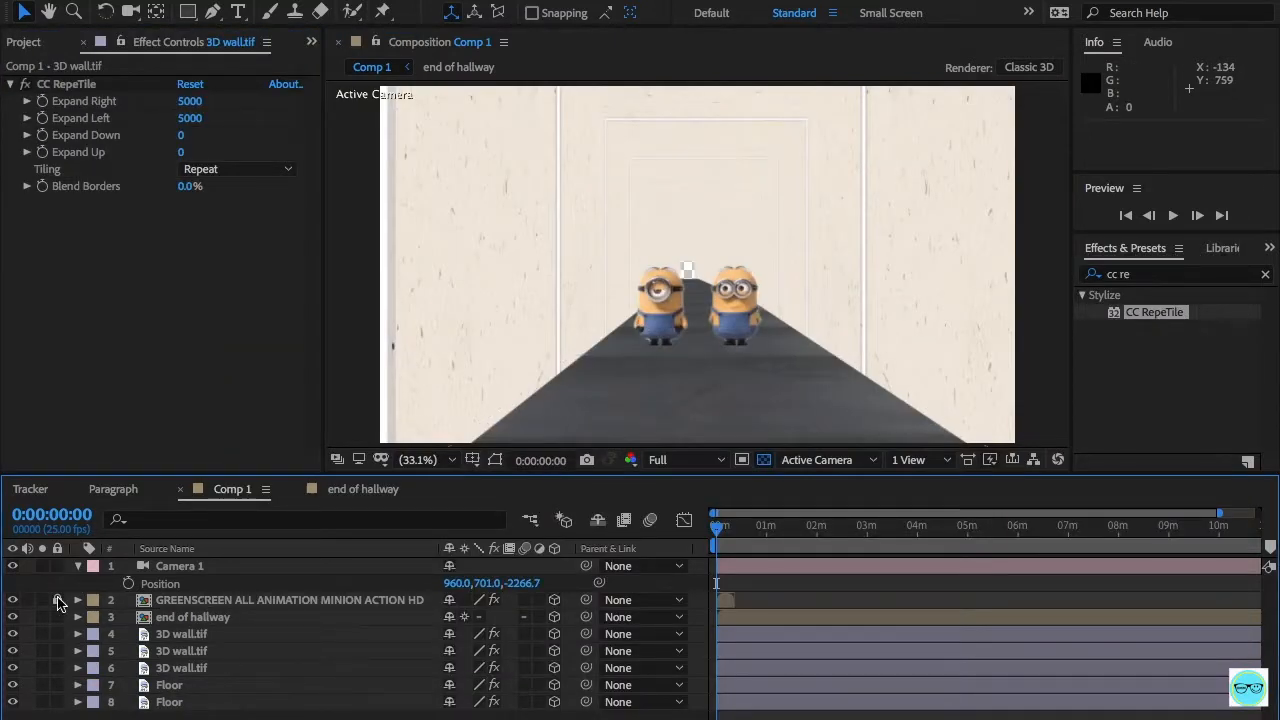
Step: Scale the green-screen minion layer to 150%
click(223, 600)
key(s)
click(537, 617)
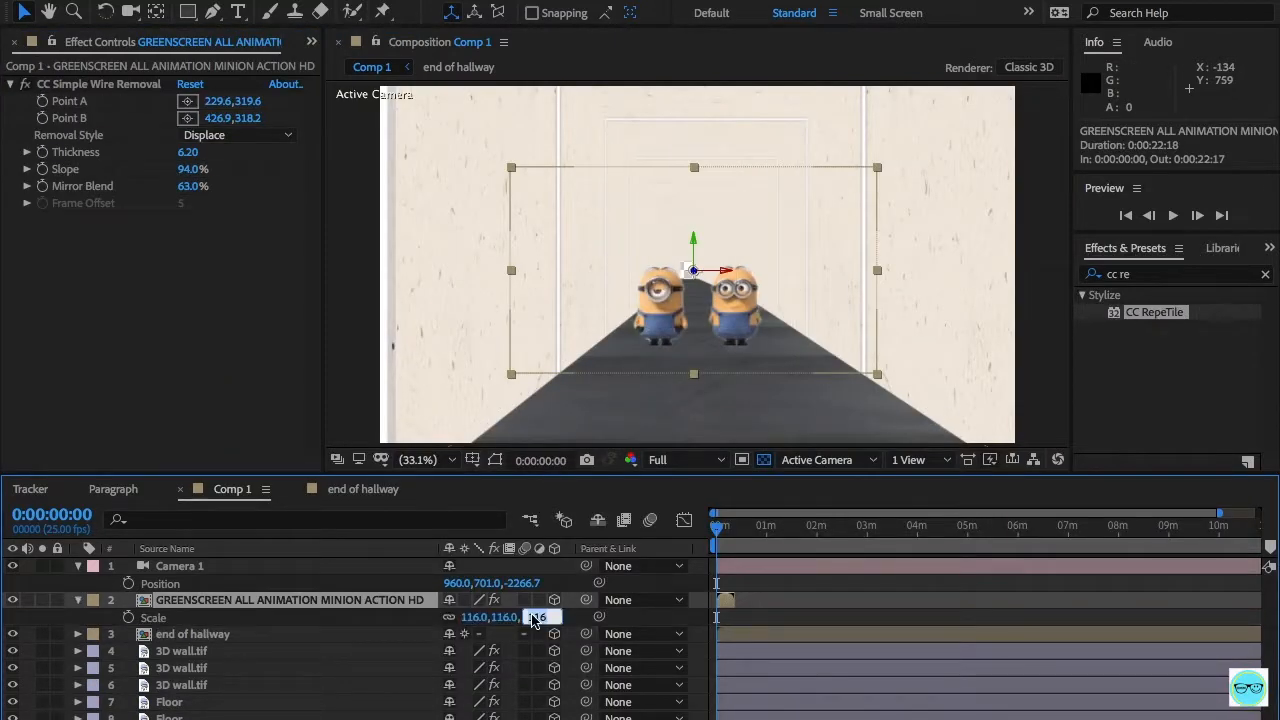
text(150)
key(Return)
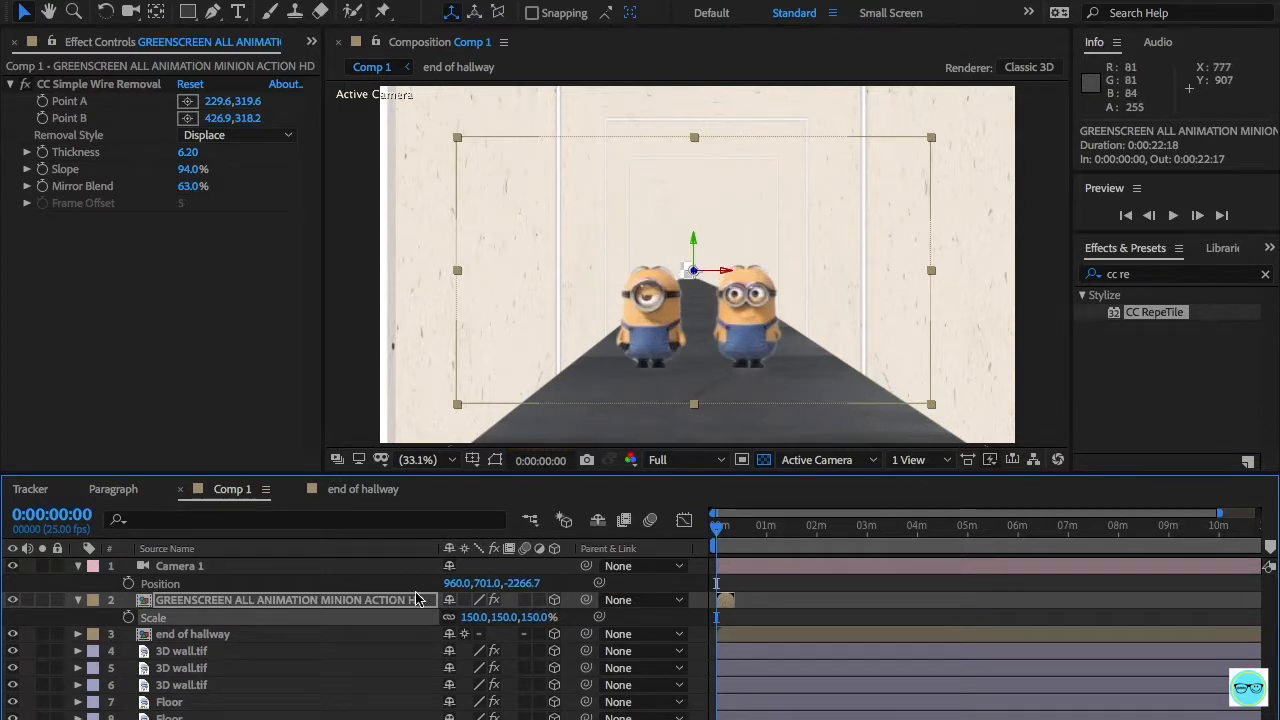
Step: Turn the minion layer to a Y Orientation of 17° and reposition it in the hallway at about 1021.4, 663.6, -1038.7
key(r)
drag(476, 617, 490, 627)
drag(726, 270, 728, 230)
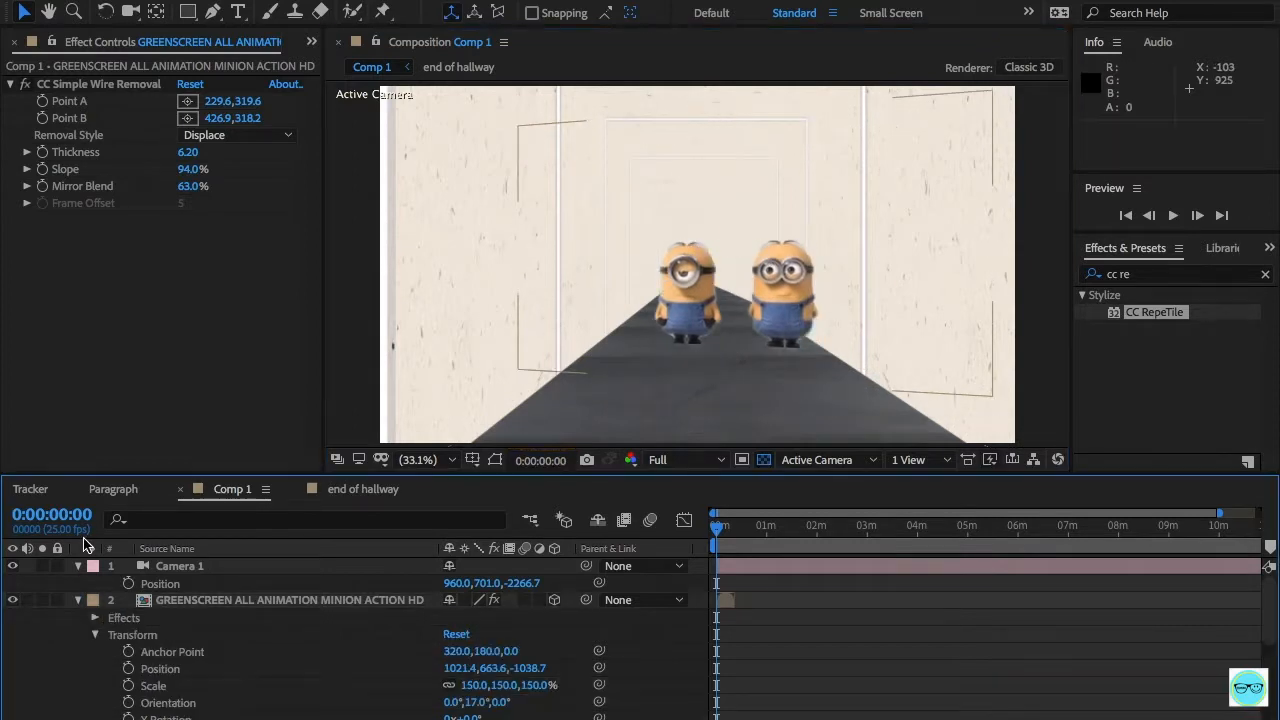
Step: Collapse the expanded layer properties and pre-compose all eight layers into a composition named "Final"
scroll(82, 565, down, 2)
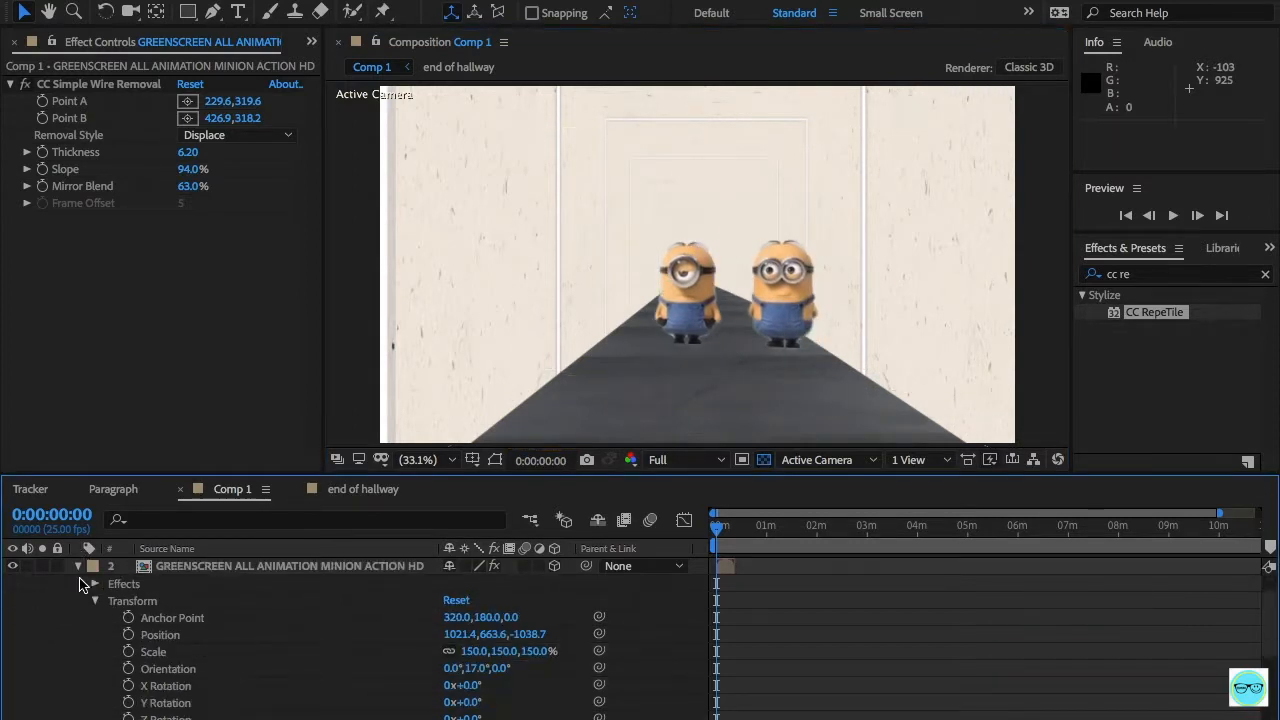
click(80, 567)
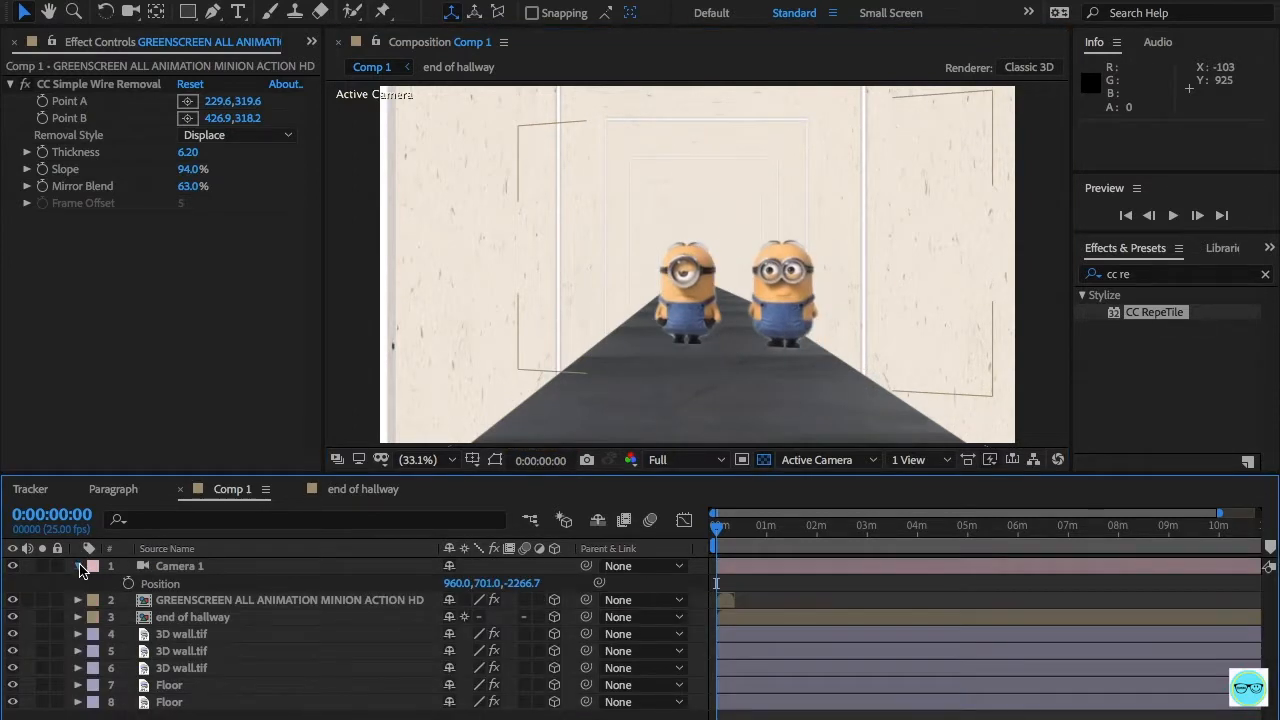
click(79, 566)
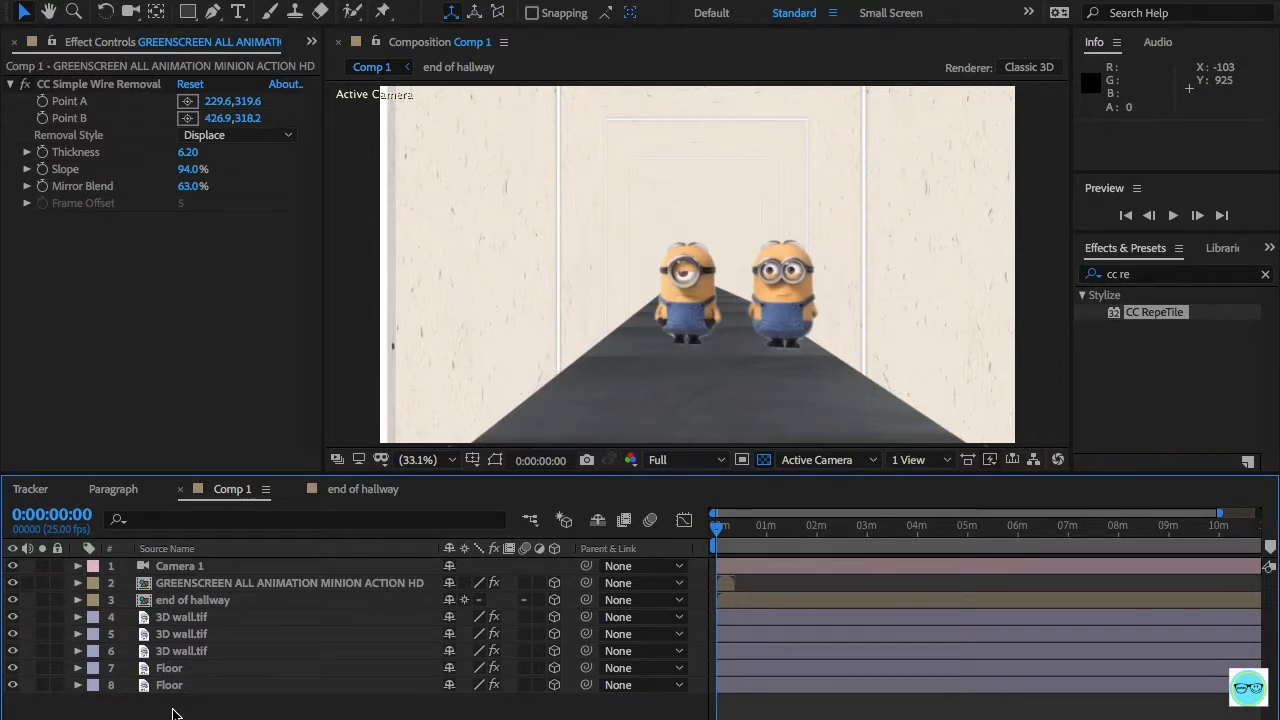
key(ctrl+a)
right_click(176, 685)
click(322, 666)
text(Final)
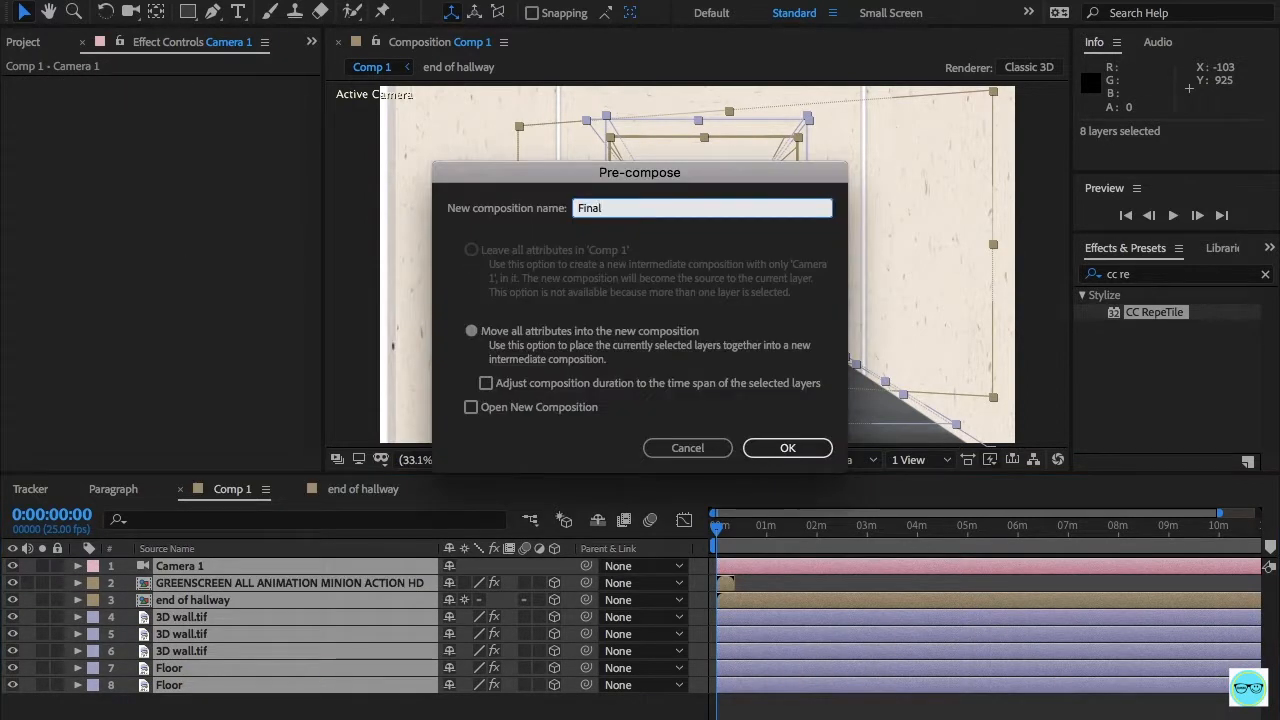
key(Return)
Step: Scale the Final layer up to 160%
key(s)
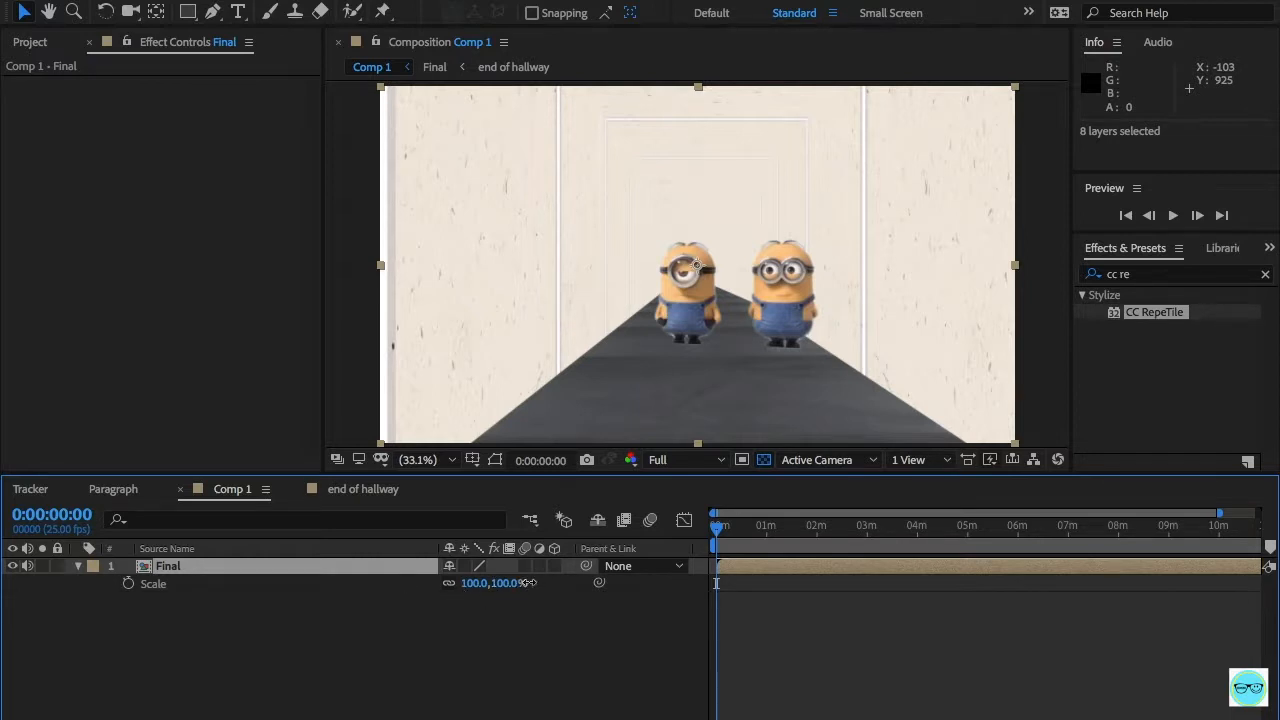
drag(527, 583, 590, 587)
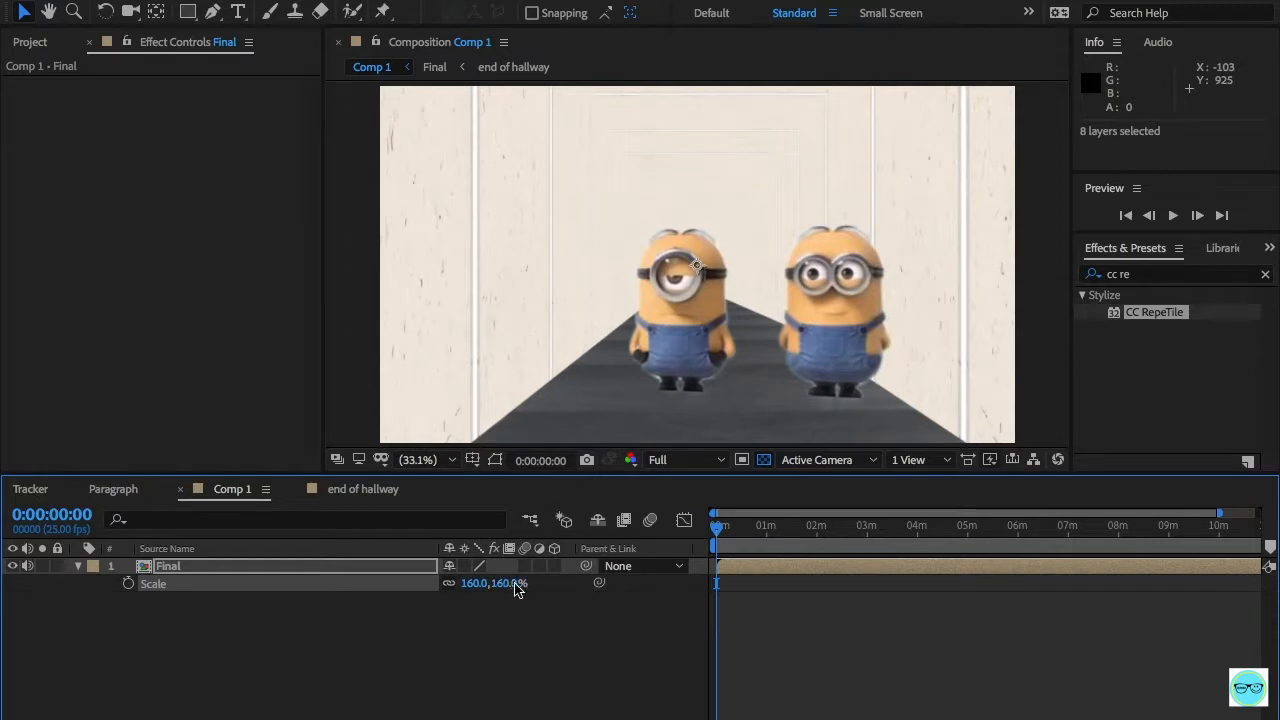